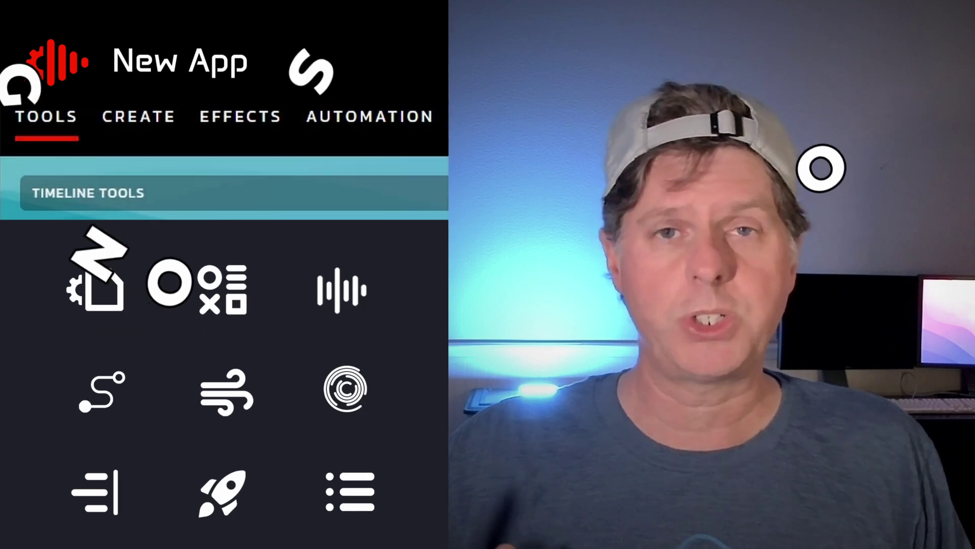
- Browse New App's Create, Tools, Effects and Automation sections in turn
{"action": "left_click", "coordinate": [129, 128]}
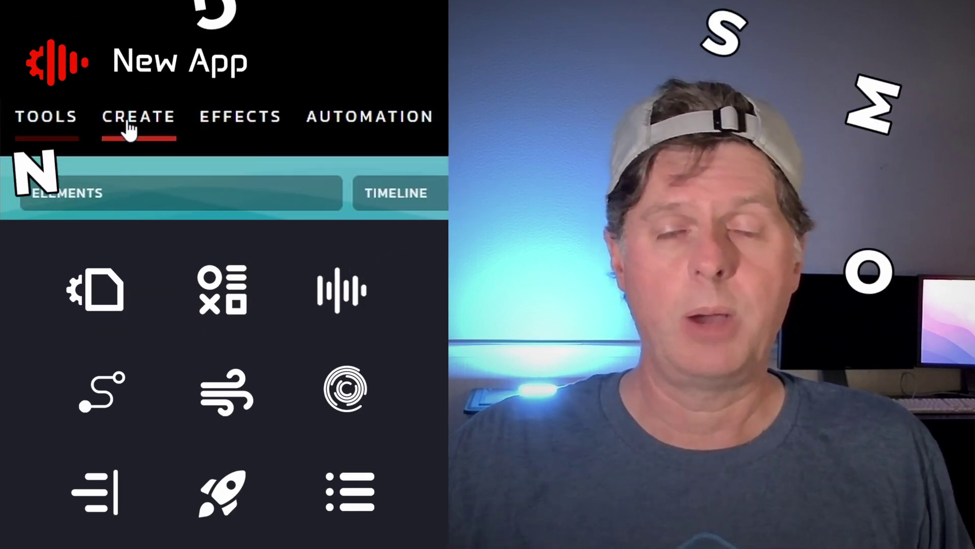
{"action": "left_click", "coordinate": [46, 147]}
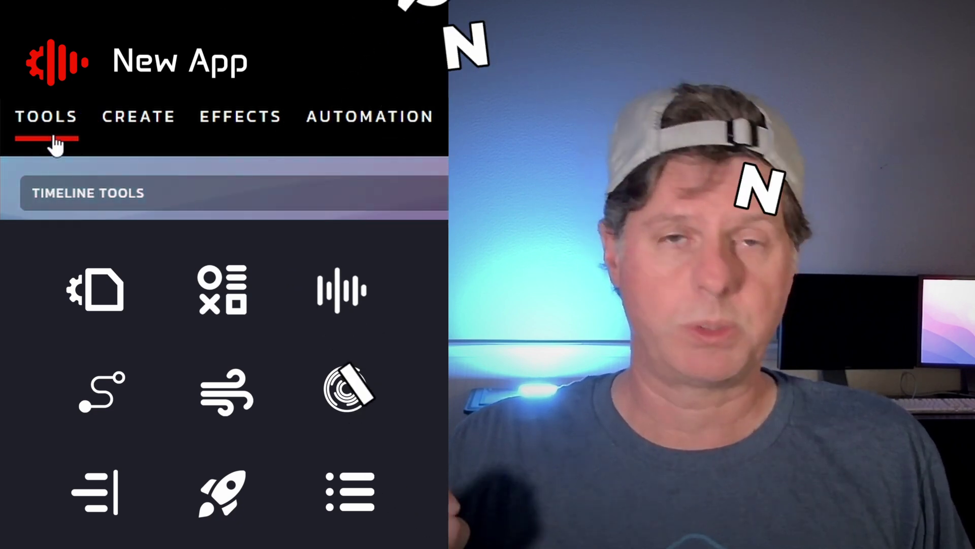
{"action": "left_click", "coordinate": [143, 155]}
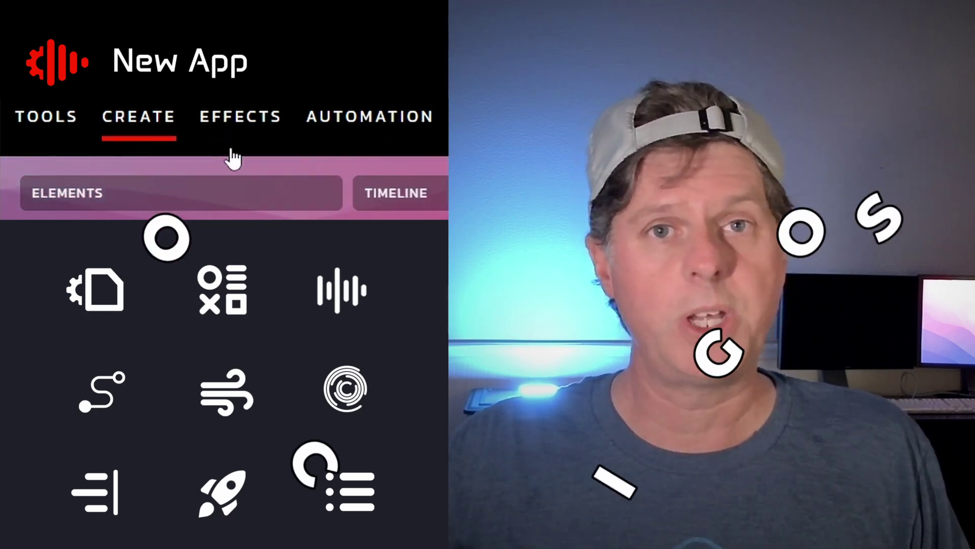
{"action": "left_click", "coordinate": [246, 158]}
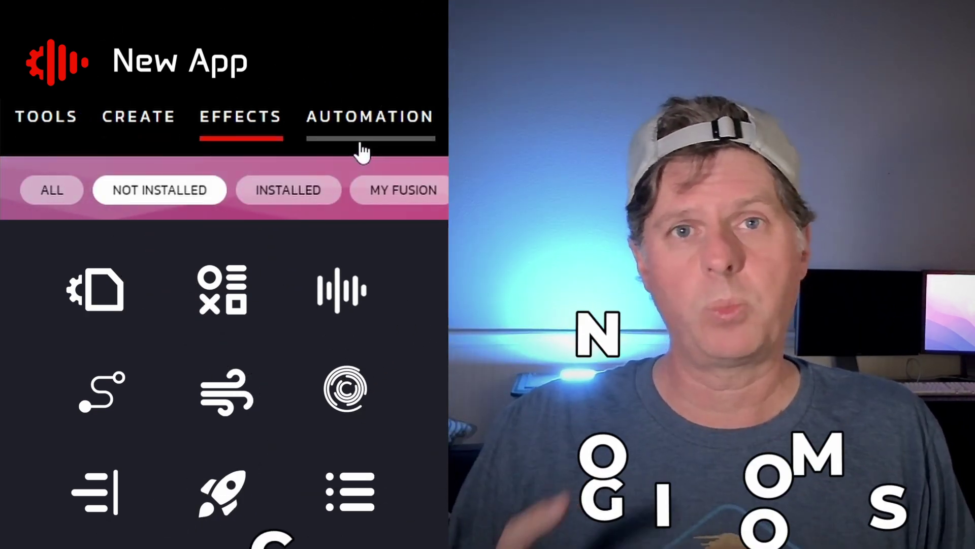
{"action": "left_click", "coordinate": [361, 150]}
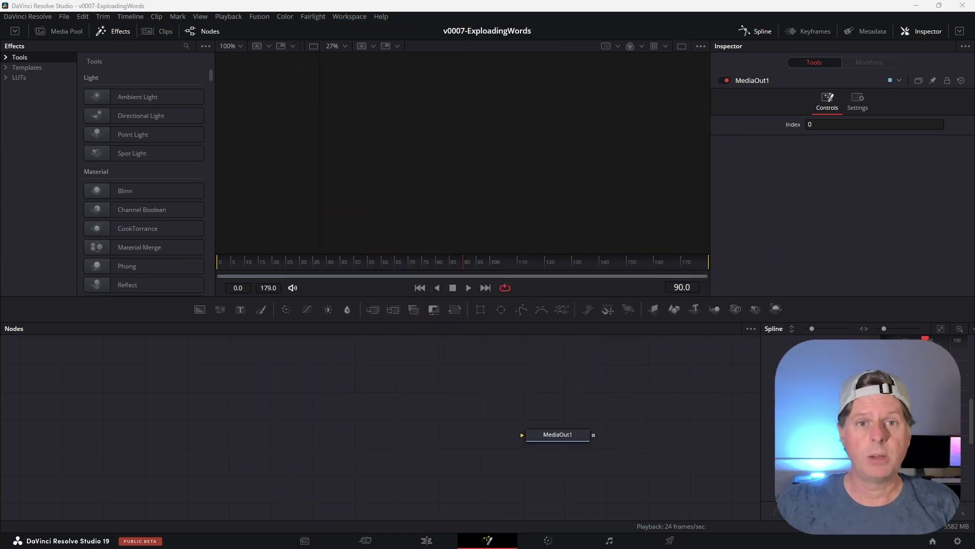
- Connect Background1 to MediaOut1, view the output, and merge Text1_4 over it via Merge1
{"action": "left_click_drag", "start_coordinate": [202, 312], "coordinate": [601, 433]}
{"action": "left_click", "coordinate": [286, 436]}
{"action": "left_click", "coordinate": [623, 438]}
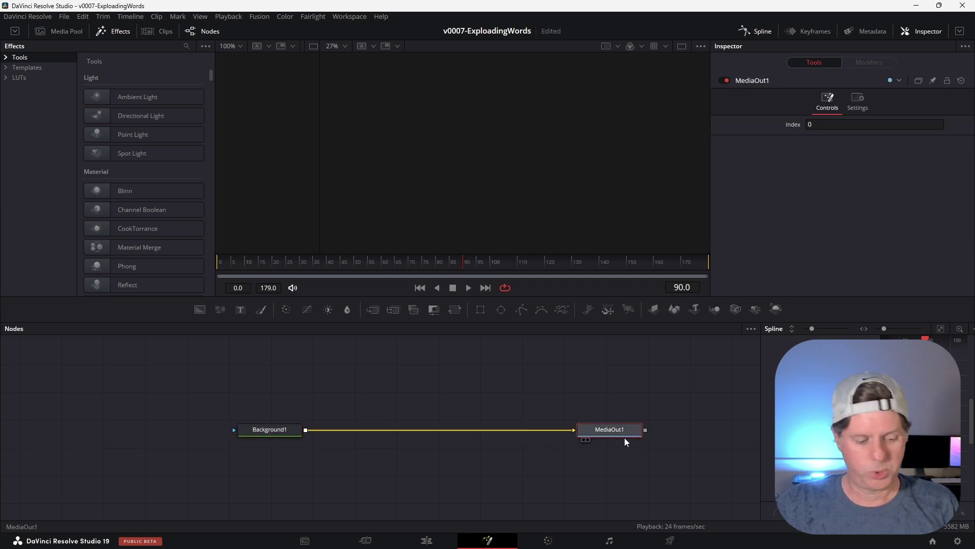
{"action": "key", "text": "1"}
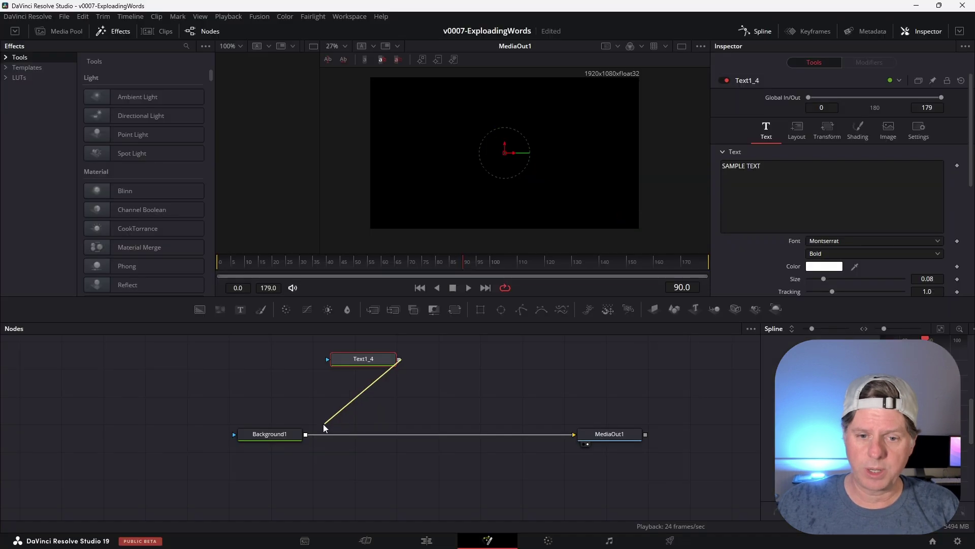
{"action": "left_click_drag", "start_coordinate": [302, 431], "coordinate": [305, 436]}
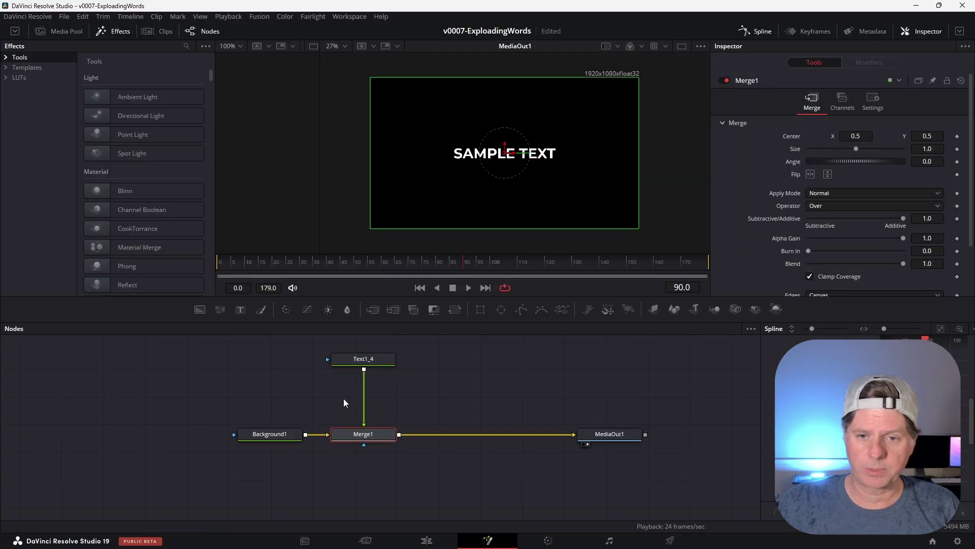
- Replace Text1_4's SAMPLE TEXT wording with DAVINCI RESOLVE
{"action": "left_click", "coordinate": [378, 359]}
{"action": "left_click", "coordinate": [792, 173]}
{"action": "key", "text": "ctrl+a"}
{"action": "type", "text": "DAVINCI"}
{"action": "key", "text": "BackSpace"}
{"action": "key", "text": "BackSpace"}
{"action": "key", "text": "BackSpace"}
{"action": "type", "text": "INCI RESOLVE"}
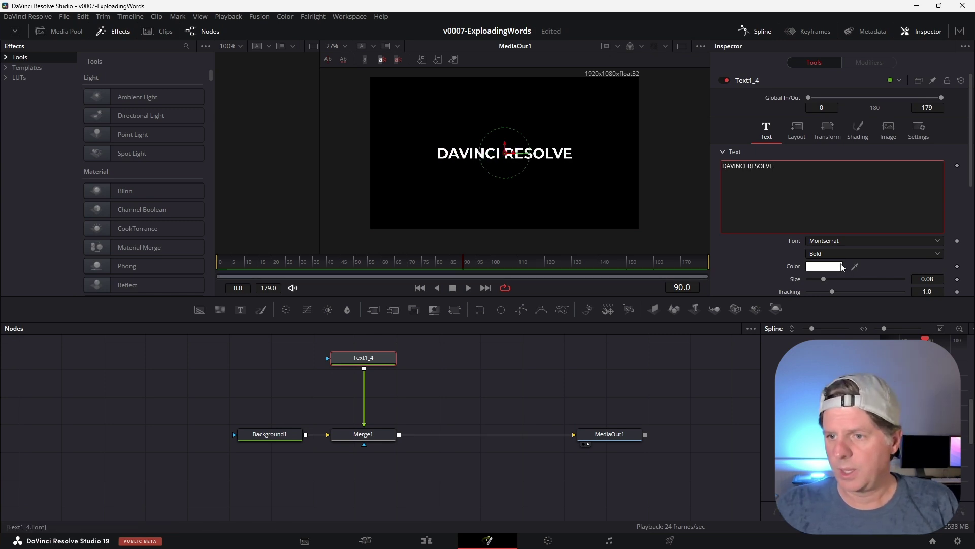
- Set the title font style to ExtraBold and enlarge its Size to 0.0819
{"action": "left_click", "coordinate": [840, 253]}
{"action": "left_click", "coordinate": [842, 309]}
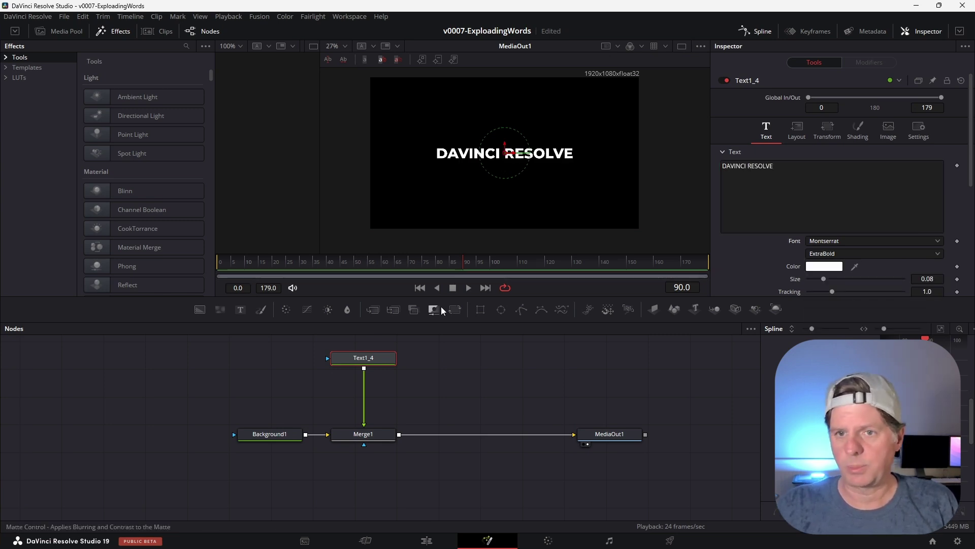
{"action": "left_click_drag", "start_coordinate": [927, 279], "coordinate": [934, 279]}
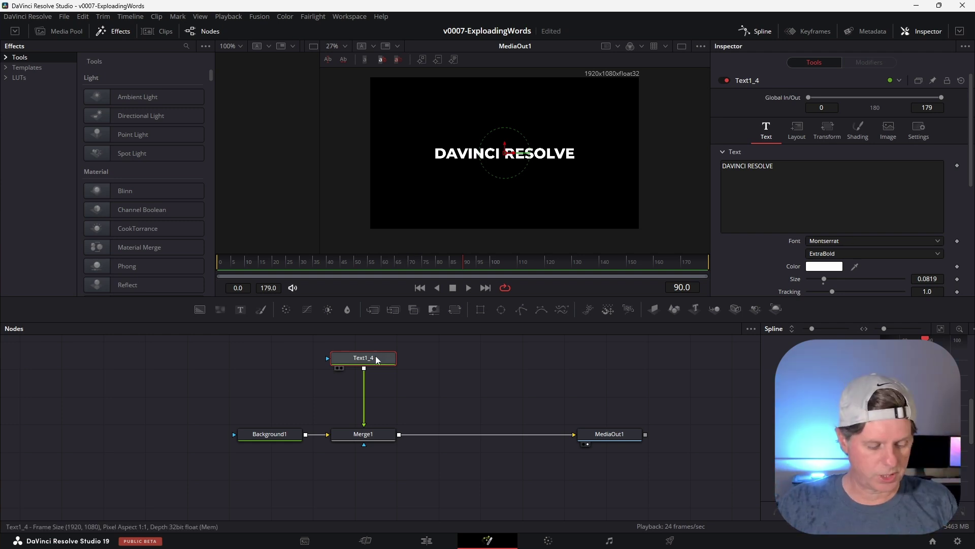
- Insert a Transform node after the text using the tool search
{"action": "key", "text": "shift+space"}
{"action": "type", "text": "medi"}
{"action": "key", "text": "BackSpace"}
{"action": "key", "text": "BackSpace"}
{"action": "key", "text": "BackSpace"}
{"action": "key", "text": "BackSpace"}
{"action": "type", "text": "transform"}
{"action": "key", "text": "Return"}
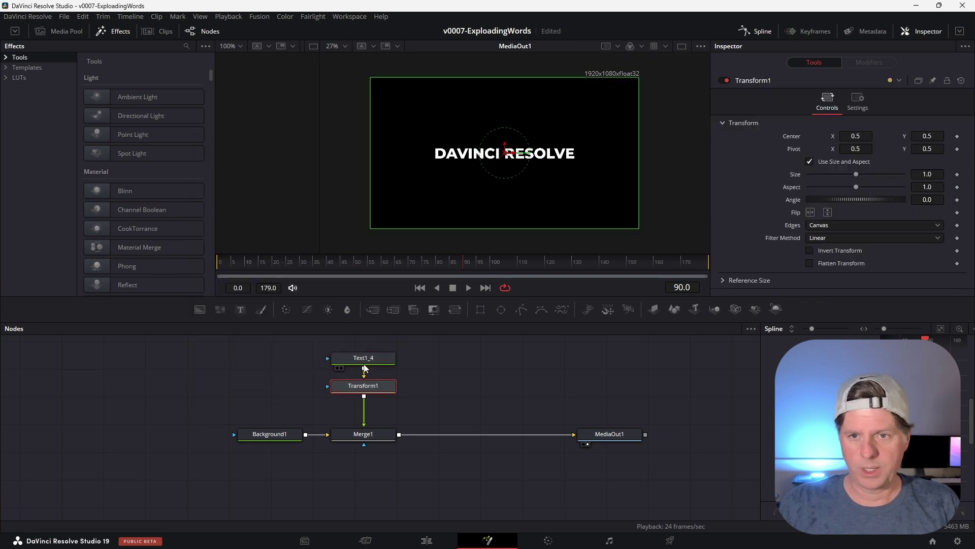
- Drive Transform1's Center with a Perturb modifier and play the comp
{"action": "left_click_drag", "start_coordinate": [858, 136], "coordinate": [844, 136]}
{"action": "key", "text": "ctrl+z"}
{"action": "right_click", "coordinate": [795, 135]}
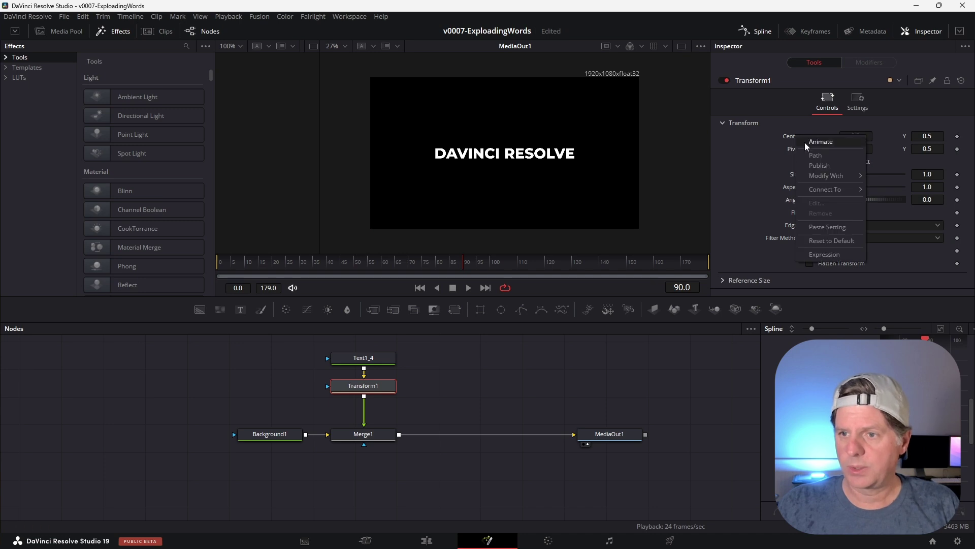
{"action": "mouse_move", "coordinate": [826, 177]}
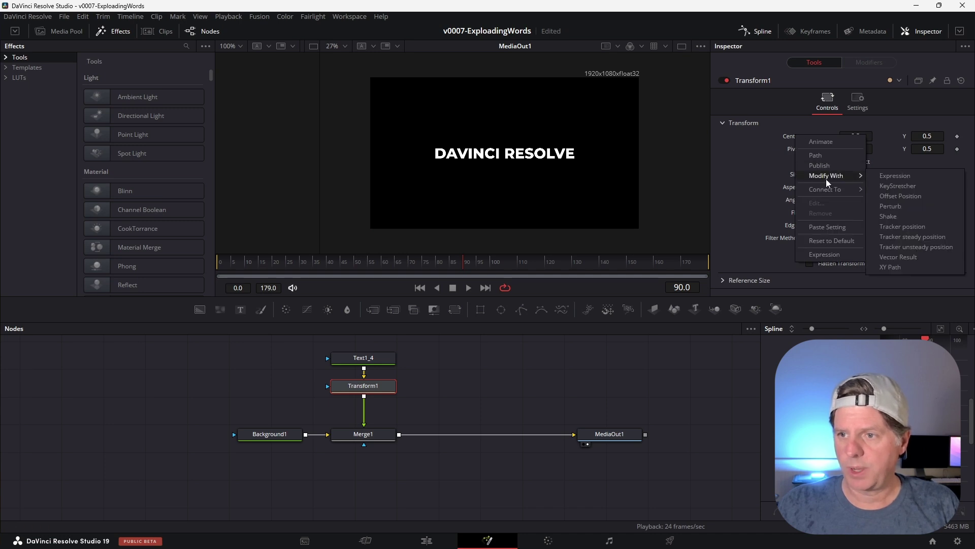
{"action": "left_click", "coordinate": [911, 208]}
{"action": "key", "text": "space"}
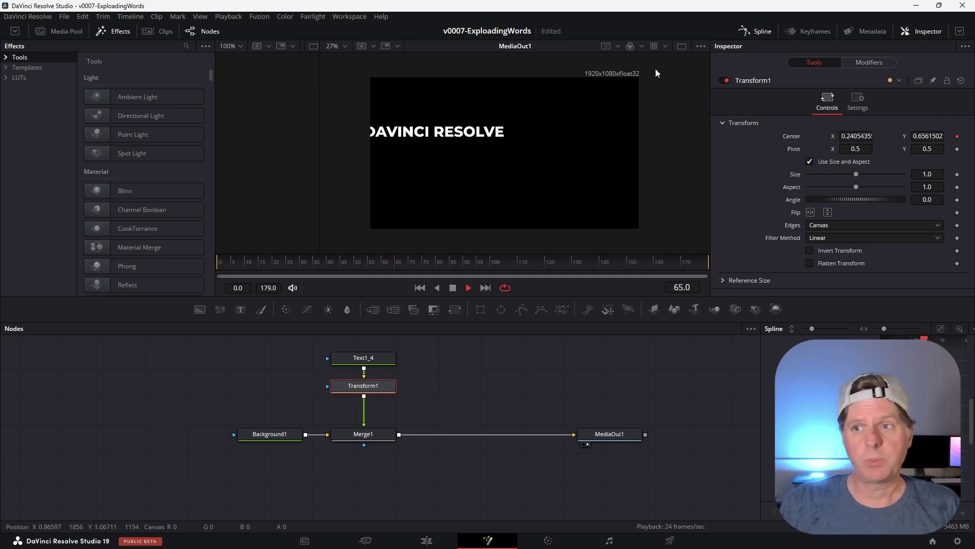
- Test Perturb1's X Scale, Speed and Strength, reset each to default, and stop playback
{"action": "left_click", "coordinate": [880, 62]}
{"action": "left_click_drag", "start_coordinate": [856, 138], "coordinate": [865, 136]}
{"action": "double_click", "coordinate": [788, 139]}
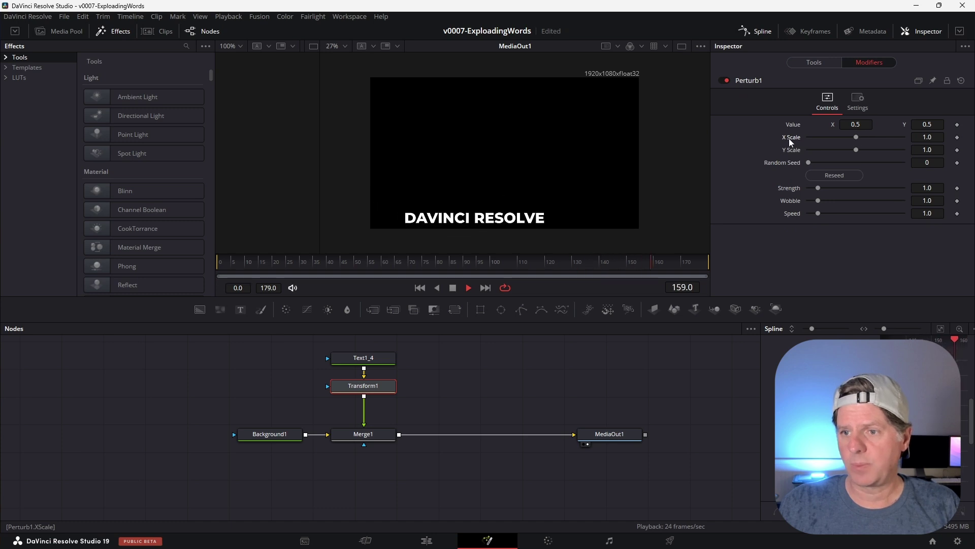
{"action": "left_click_drag", "start_coordinate": [817, 211], "coordinate": [846, 211]}
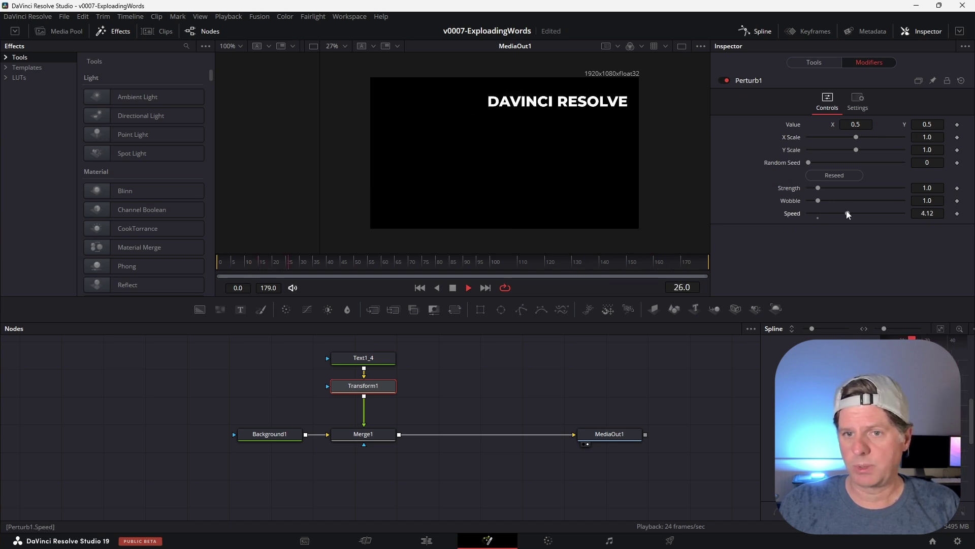
{"action": "double_click", "coordinate": [798, 214]}
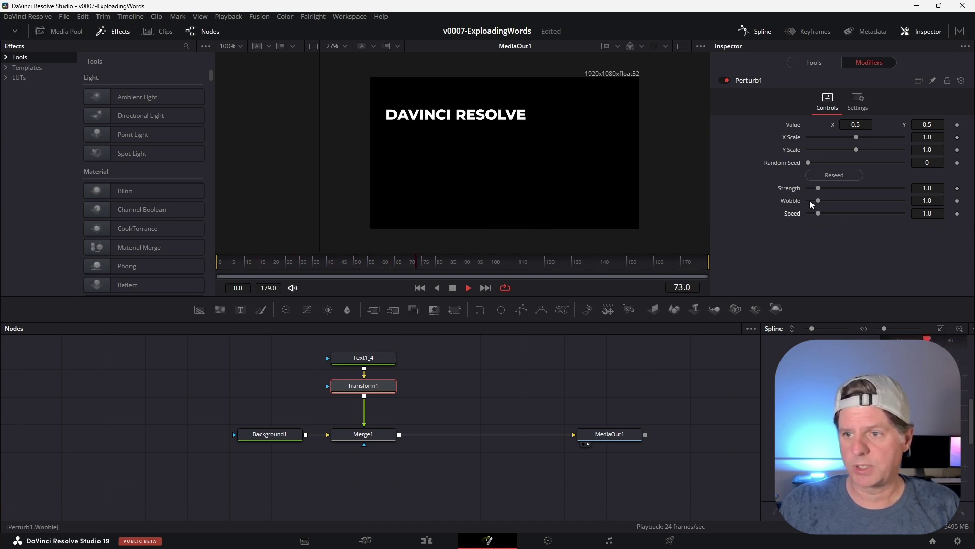
{"action": "left_click_drag", "start_coordinate": [817, 189], "coordinate": [810, 187]}
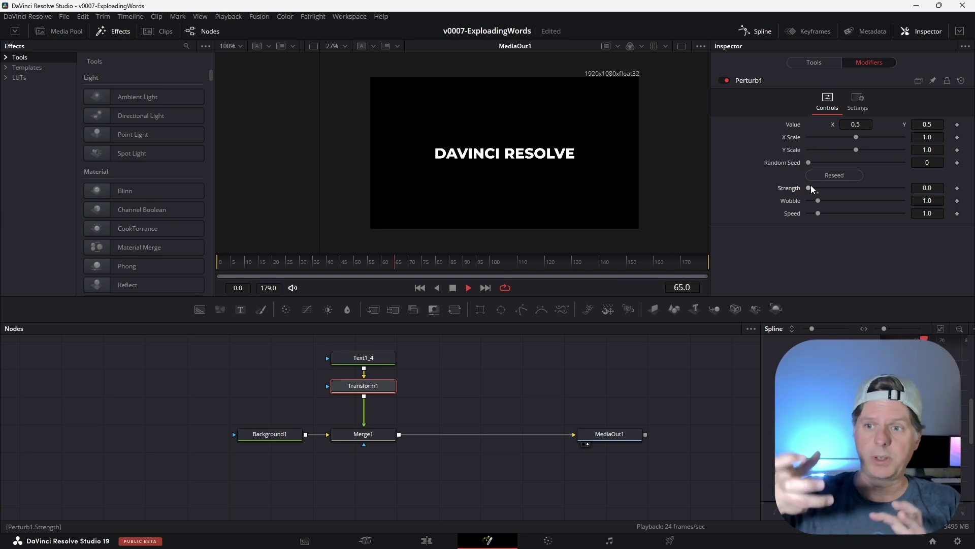
{"action": "double_click", "coordinate": [811, 184]}
{"action": "key", "text": "space"}
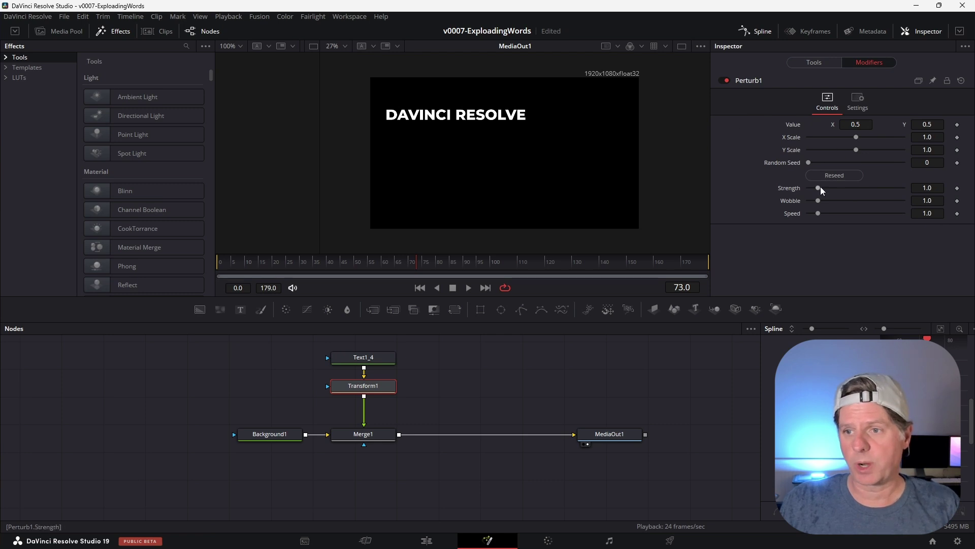
{"action": "left_click_drag", "start_coordinate": [821, 186], "coordinate": [821, 187]}
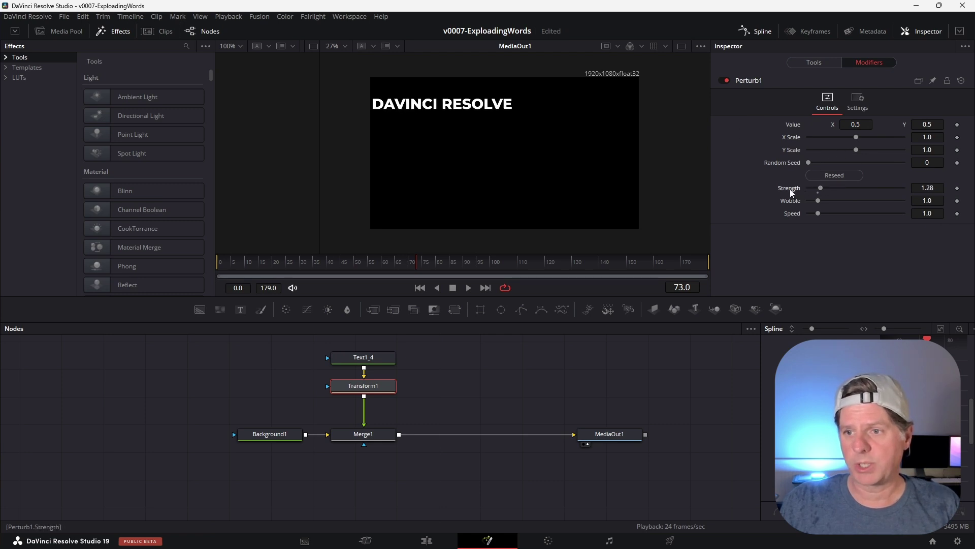
{"action": "double_click", "coordinate": [790, 188]}
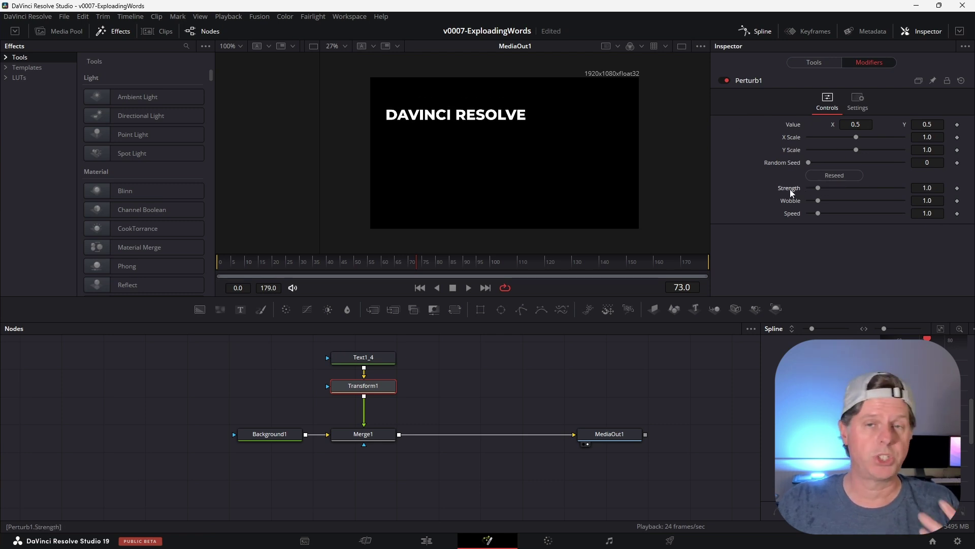
{"action": "left_click", "coordinate": [376, 361]}
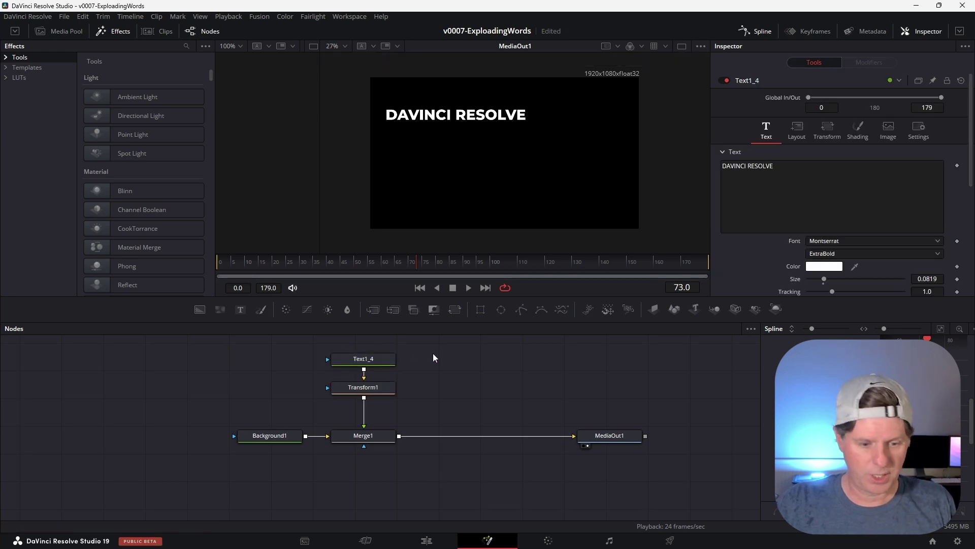
- Paste a linked instance of Text1_4, trial then cancel a green colour, and merge it via Merge2
{"action": "key", "text": "ctrl+shift+v"}
{"action": "left_click_drag", "start_coordinate": [443, 353], "coordinate": [471, 361]}
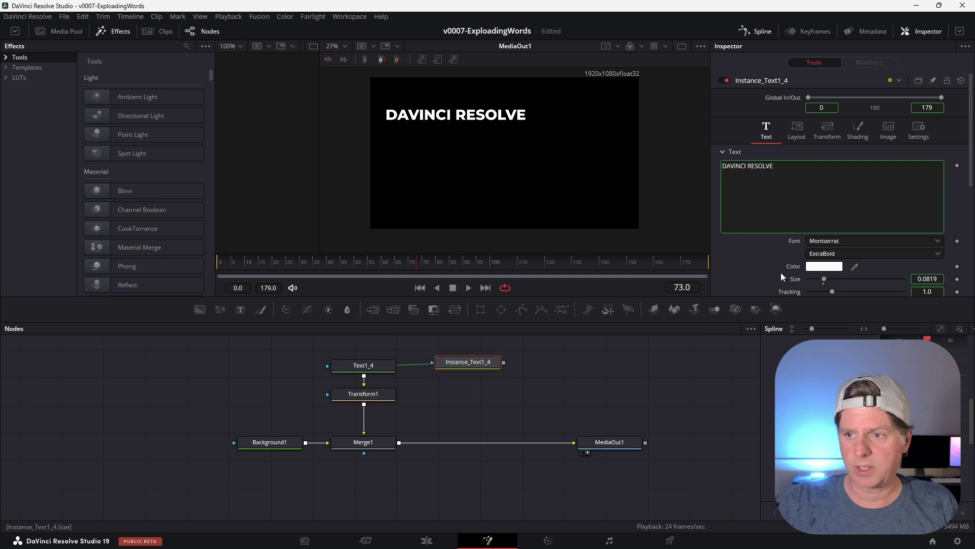
{"action": "left_click", "coordinate": [823, 266]}
{"action": "left_click_drag", "start_coordinate": [584, 213], "coordinate": [550, 200]}
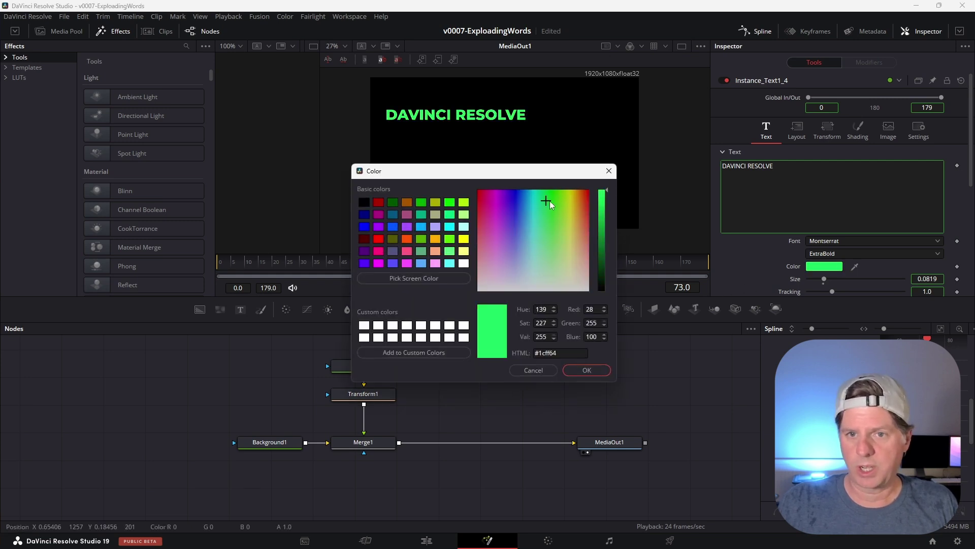
{"action": "left_click", "coordinate": [533, 370]}
{"action": "left_click_drag", "start_coordinate": [505, 362], "coordinate": [399, 444]}
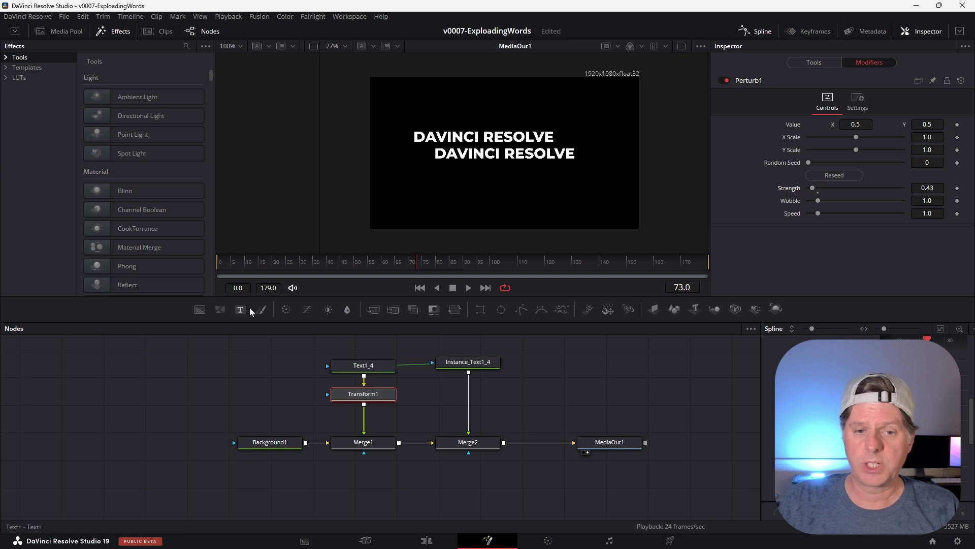
- Add a standalone Transform node and rename it ANI
{"action": "left_click_drag", "start_coordinate": [449, 311], "coordinate": [246, 379]}
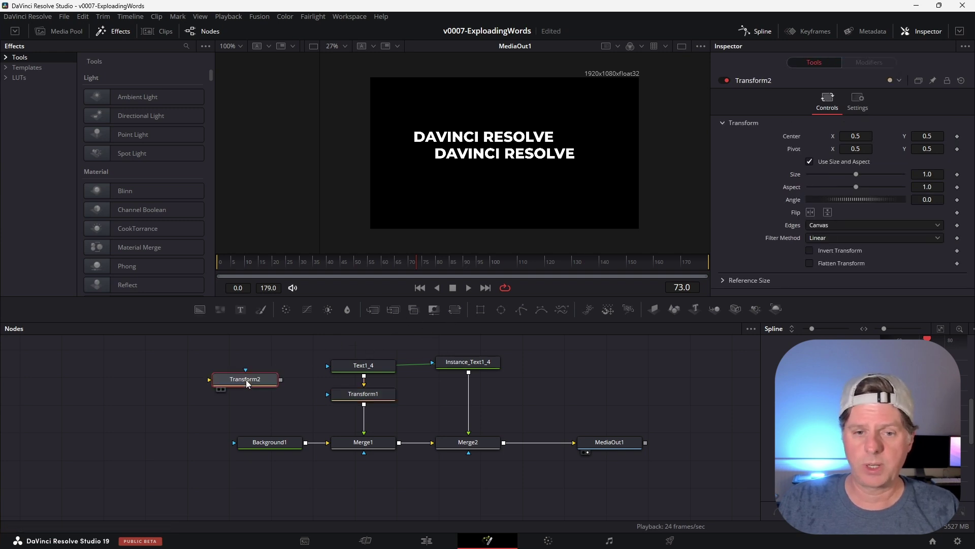
{"action": "key", "text": "F2"}
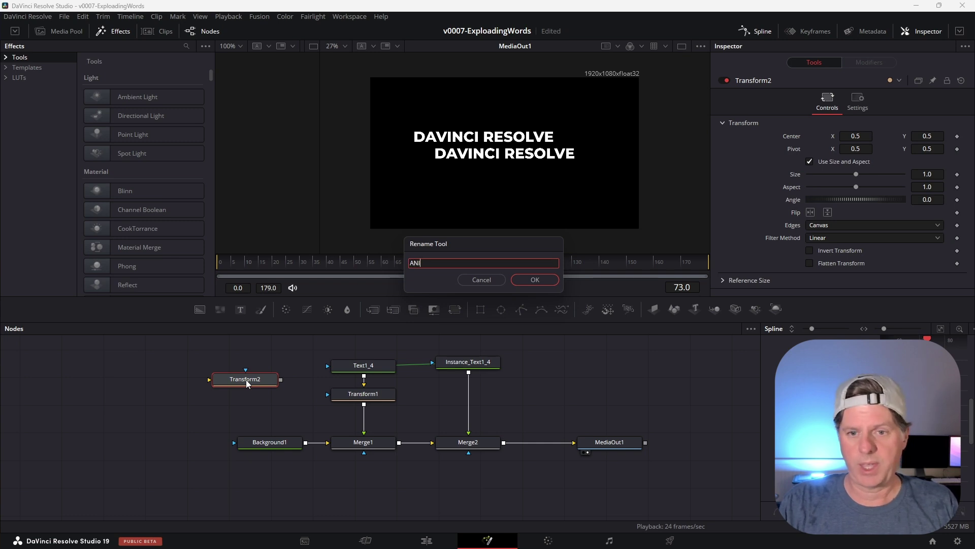
{"action": "key", "text": "Return"}
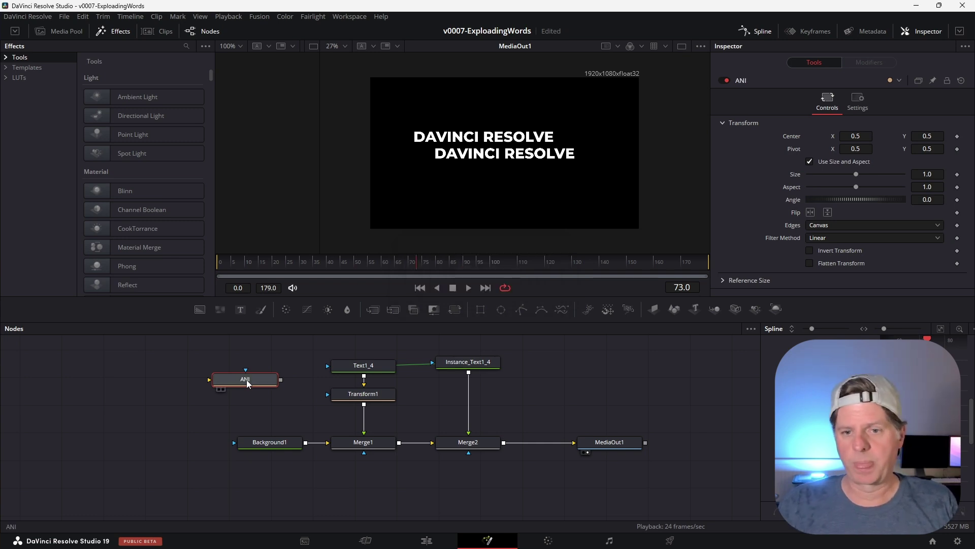
- Give Transform1's Perturb1 Strength the expression ANI.Size
{"action": "left_click", "coordinate": [361, 398]}
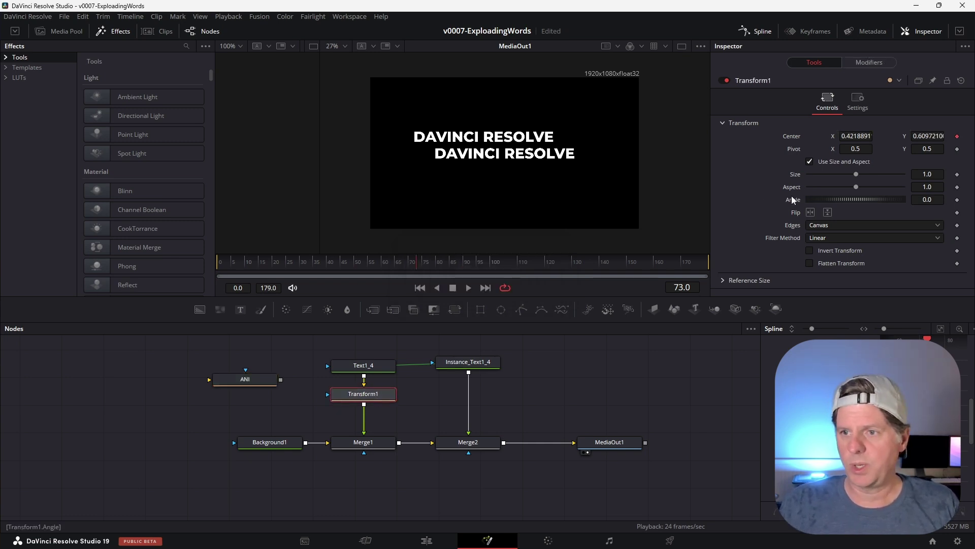
{"action": "left_click", "coordinate": [879, 63]}
{"action": "right_click", "coordinate": [785, 189]}
{"action": "left_click", "coordinate": [828, 307]}
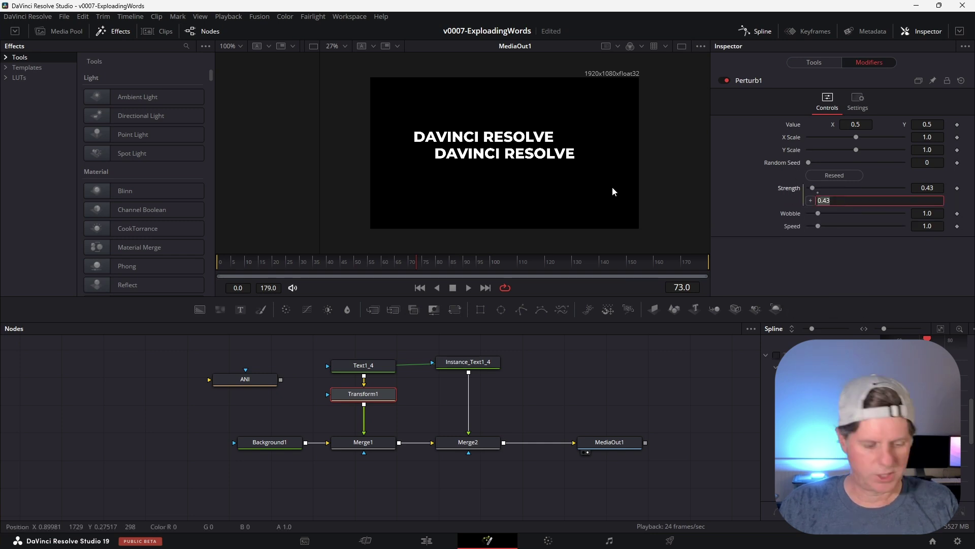
{"action": "type", "text": "ANI.Size"}
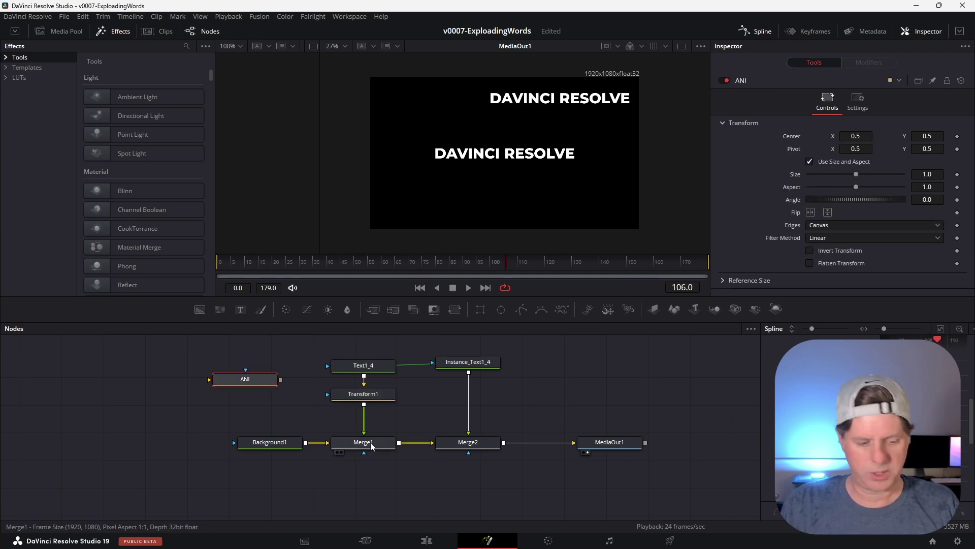
{"action": "left_click", "coordinate": [371, 443]}
- View Merge1 during playback, lower ANI's Size to test the wander, then restore it to 1.0
{"action": "key", "text": "1"}
{"action": "left_click", "coordinate": [245, 379]}
{"action": "key", "text": "space"}
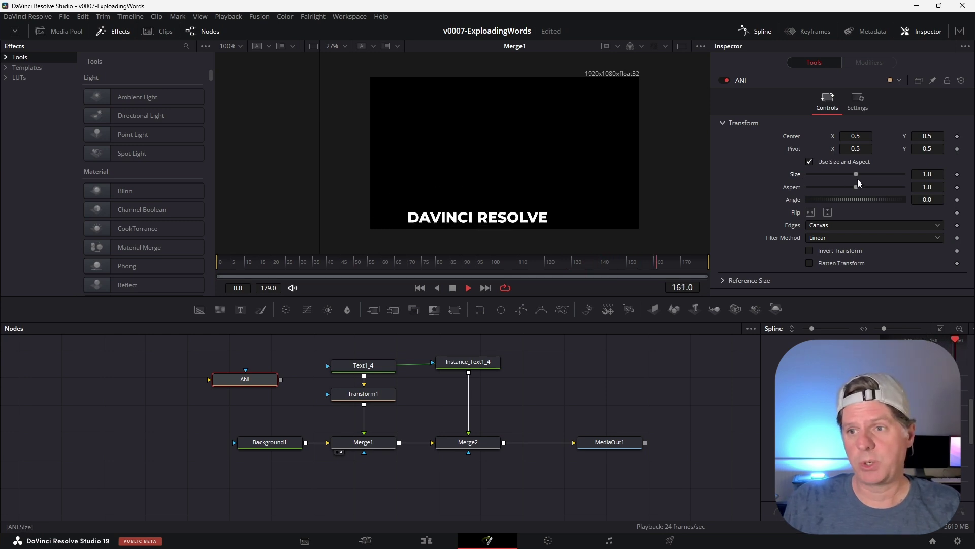
{"action": "left_click_drag", "start_coordinate": [855, 173], "coordinate": [804, 174]}
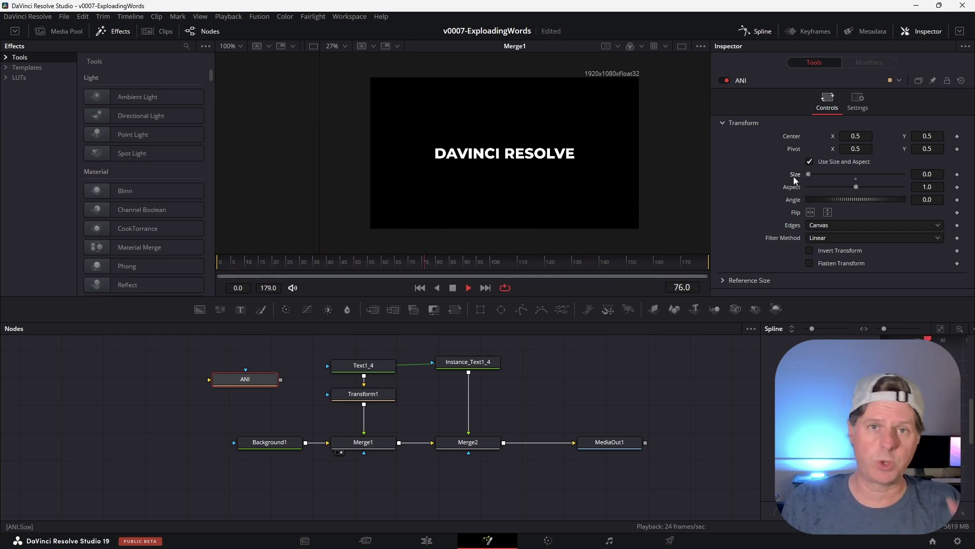
{"action": "key", "text": "ctrl+z"}
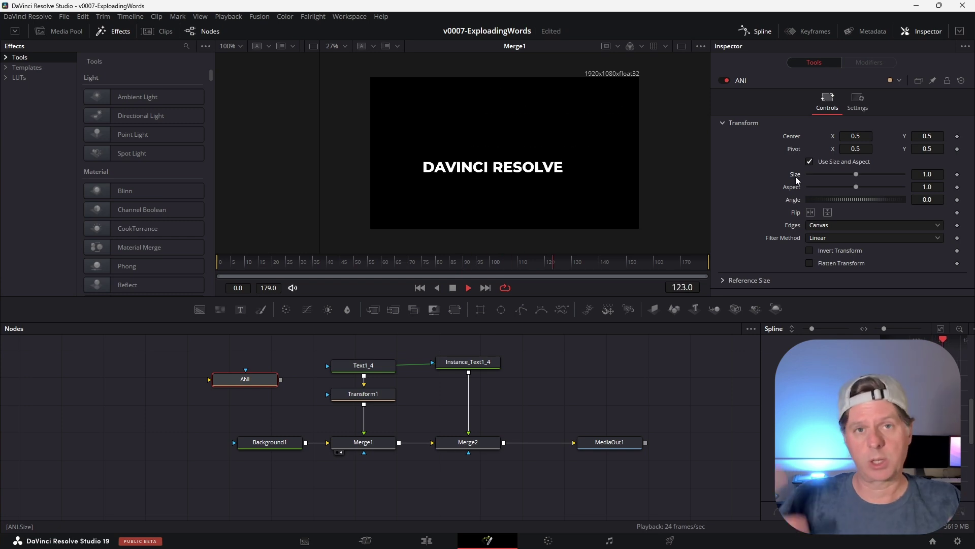
{"action": "left_click", "coordinate": [474, 443]}
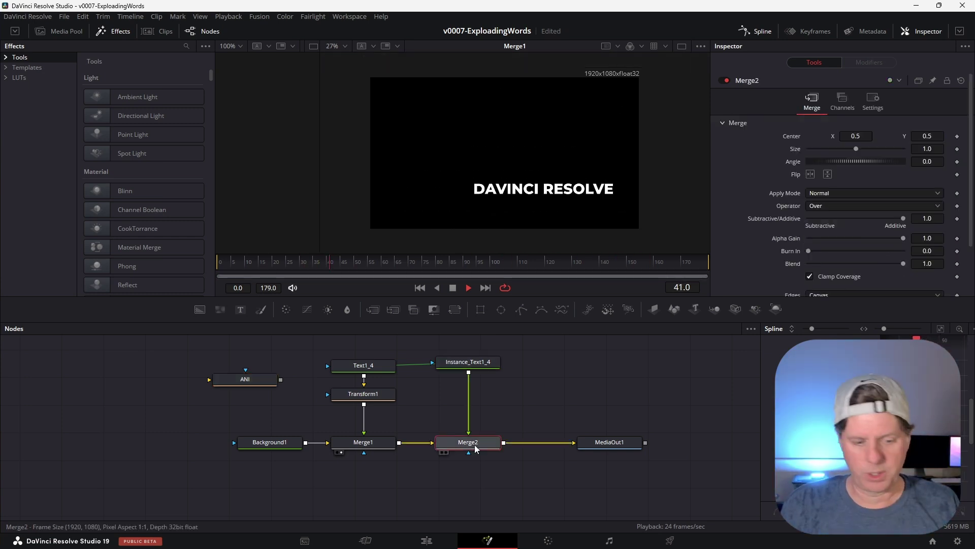
- Paste a copy of Transform1 below Instance_Text1_4 and preview both titles from frame 25
{"action": "key", "text": "space"}
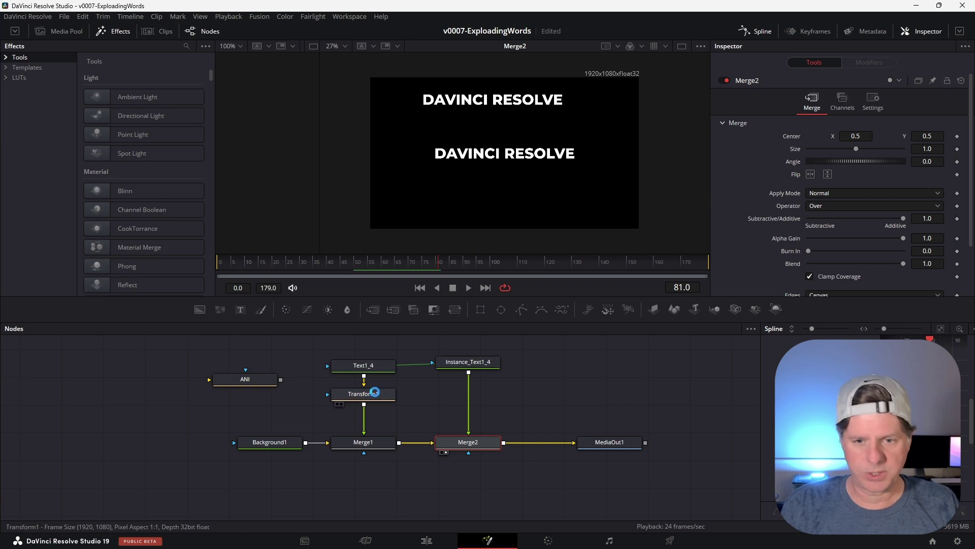
{"action": "left_click", "coordinate": [375, 394]}
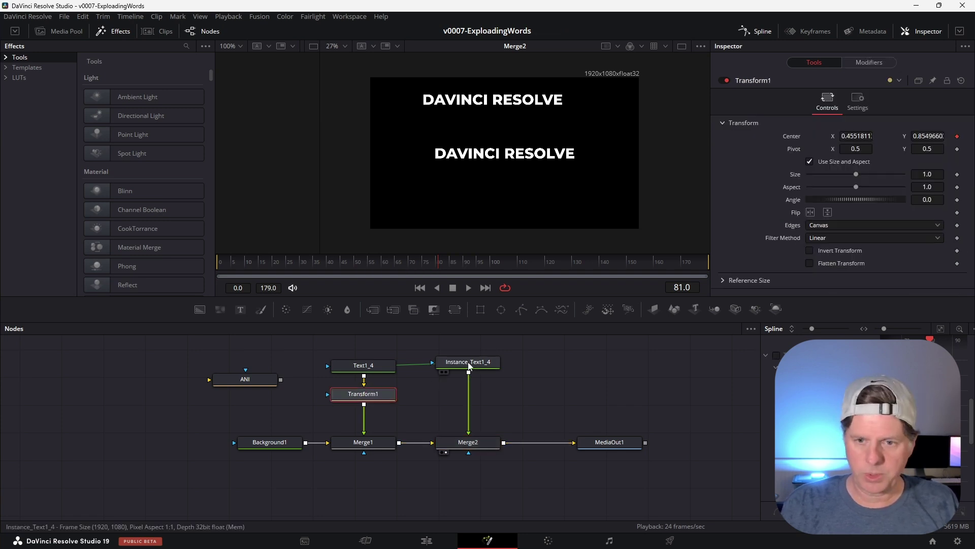
{"action": "left_click", "coordinate": [605, 378]}
{"action": "left_click", "coordinate": [487, 363]}
{"action": "key", "text": "ctrl+v"}
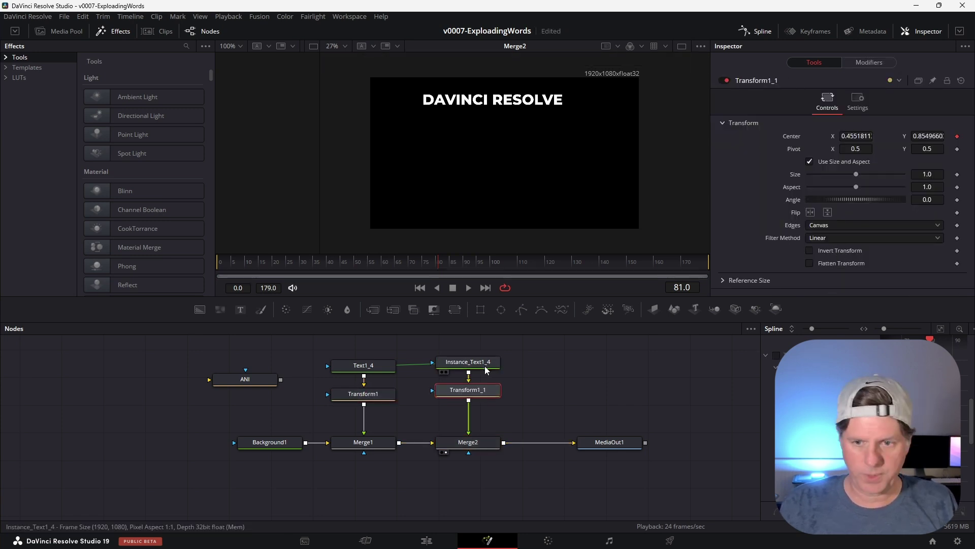
{"action": "left_click", "coordinate": [289, 265]}
{"action": "key", "text": "space"}
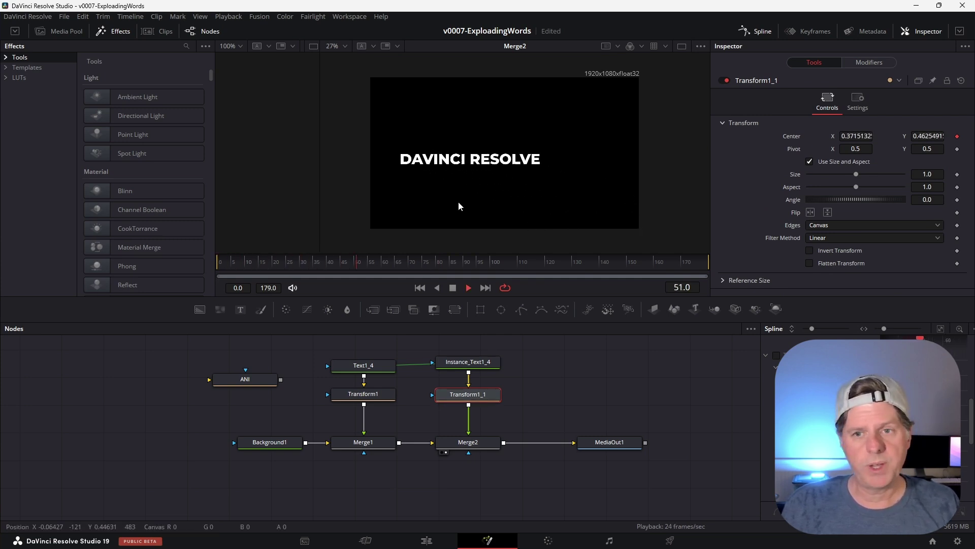
{"action": "key", "text": "space"}
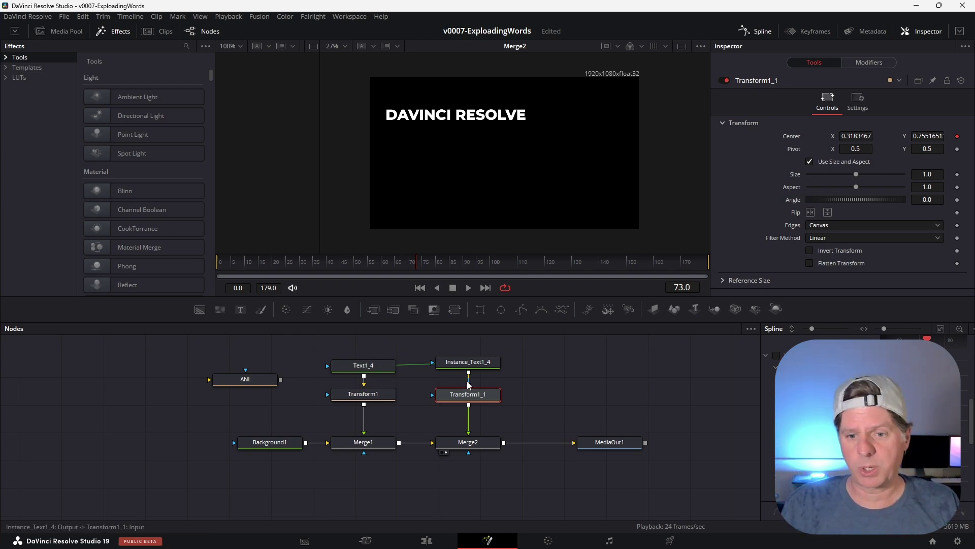
- Reseed Transform1_1's Perturb modifier and set its Random Seed to 24880
{"action": "left_click", "coordinate": [861, 62]}
{"action": "left_click", "coordinate": [838, 175]}
{"action": "key", "text": "space"}
{"action": "left_click_drag", "start_coordinate": [888, 161], "coordinate": [877, 160]}
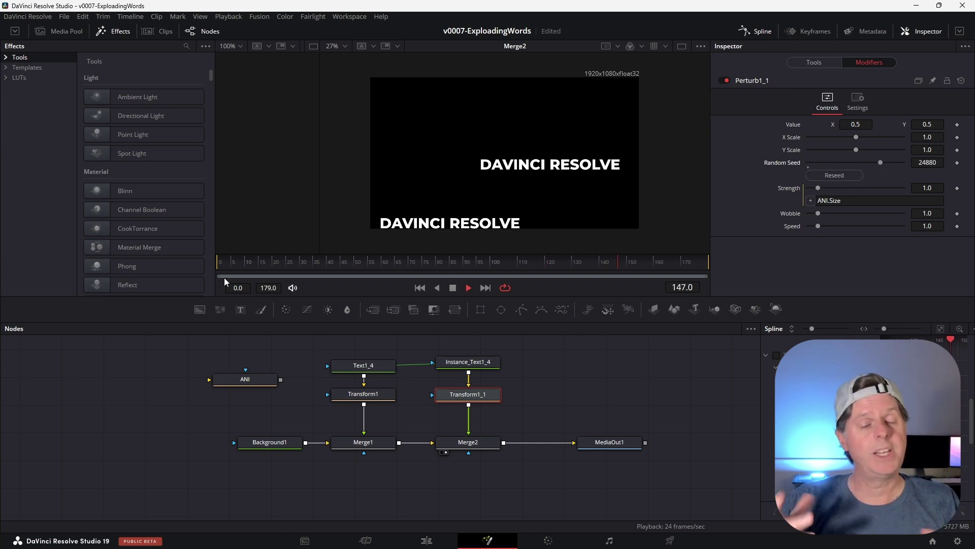
{"action": "key", "text": "space"}
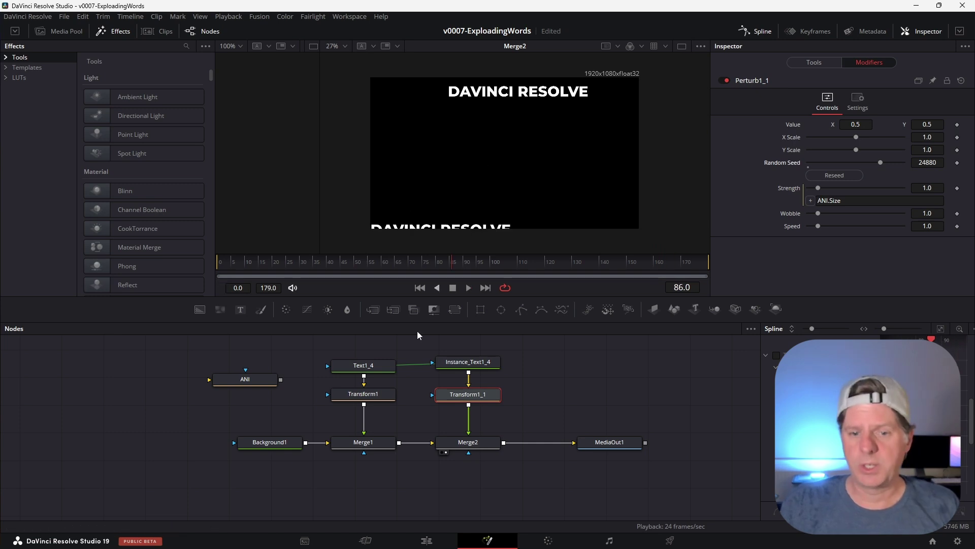
- Move the playhead to frame 51 and lower ANI's Size to pull the titles together
{"action": "left_click", "coordinate": [363, 366]}
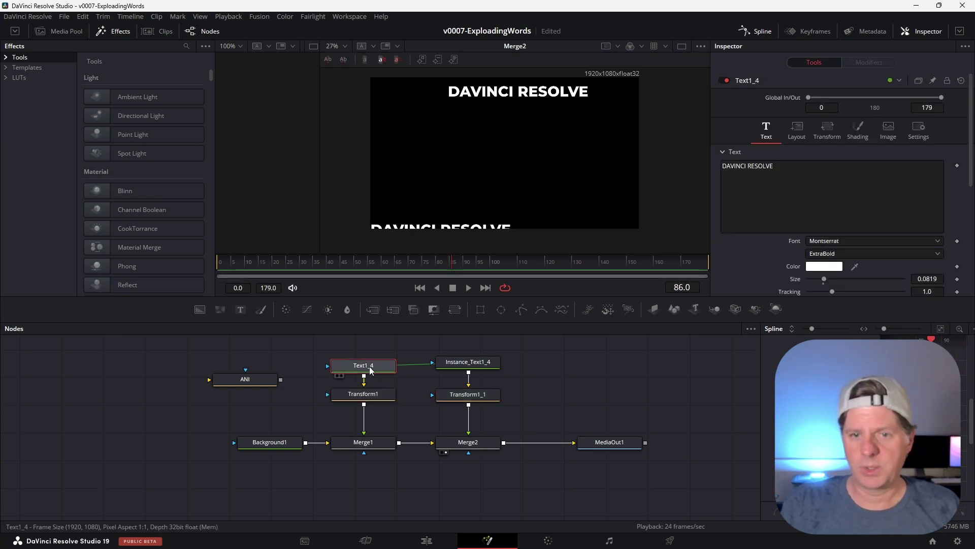
{"action": "left_click", "coordinate": [342, 263]}
{"action": "left_click_drag", "start_coordinate": [342, 264], "coordinate": [358, 261]}
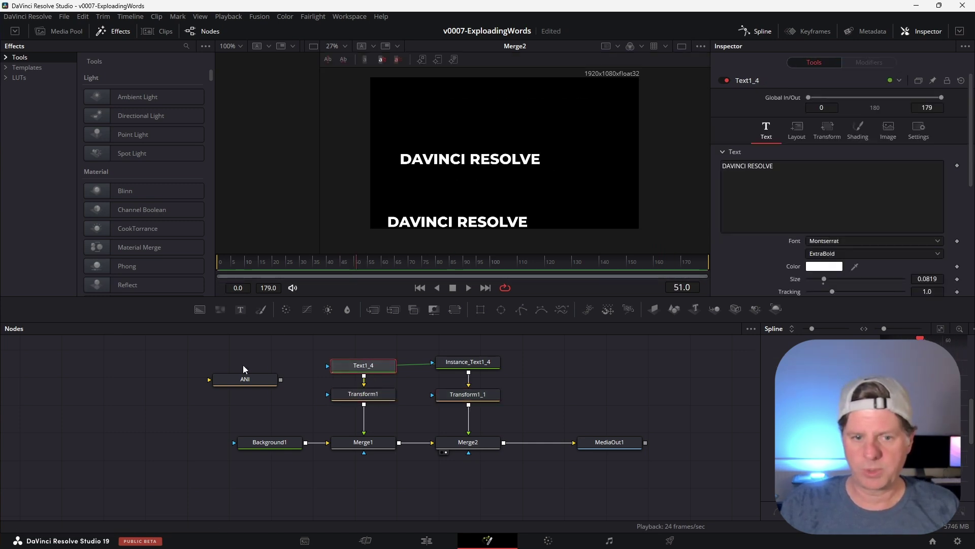
{"action": "left_click", "coordinate": [243, 379]}
{"action": "left_click_drag", "start_coordinate": [855, 175], "coordinate": [820, 177]}
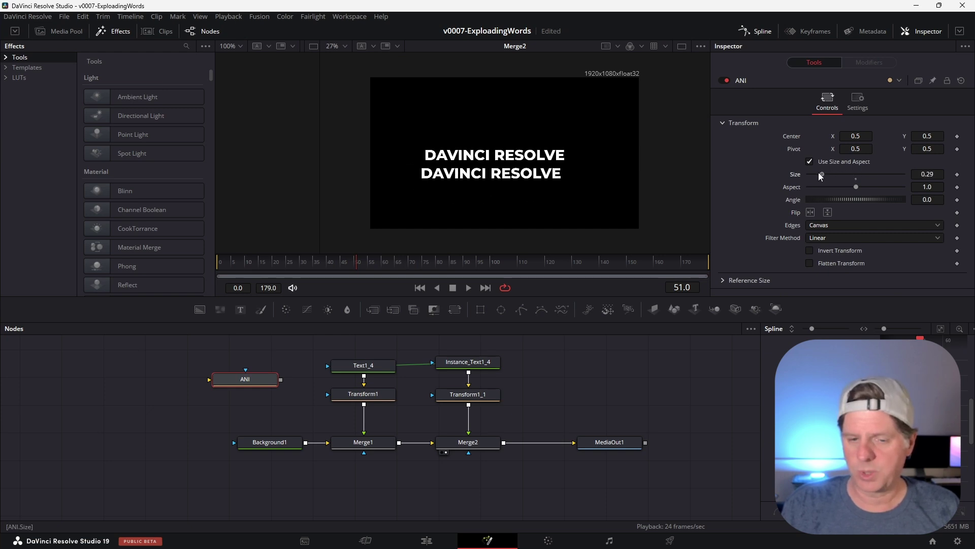
- View Text1_4 alone and cut its Write On End to 0.052 so only D shows
{"action": "left_click", "coordinate": [375, 366]}
{"action": "key", "text": "1"}
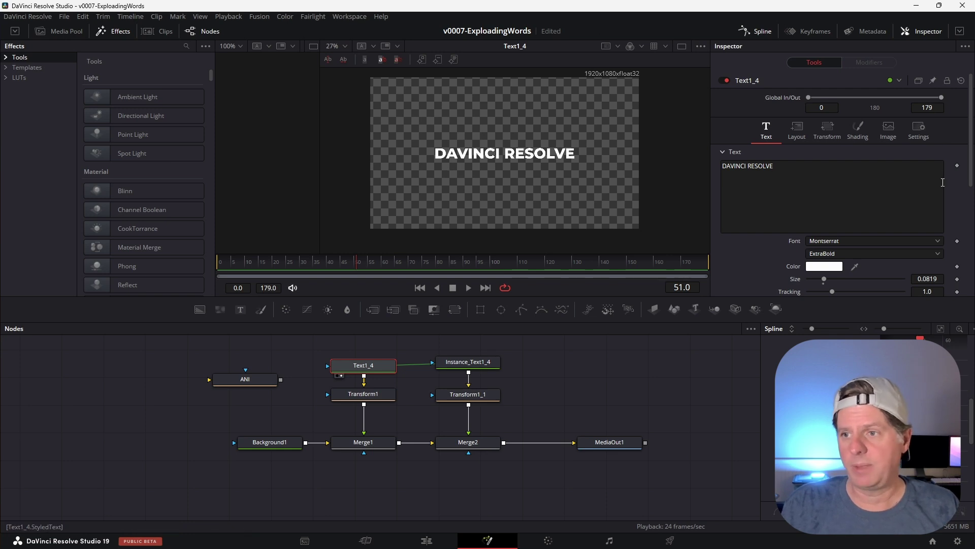
{"action": "scroll", "coordinate": [943, 182], "scroll_direction": "down", "scroll_amount": 8}
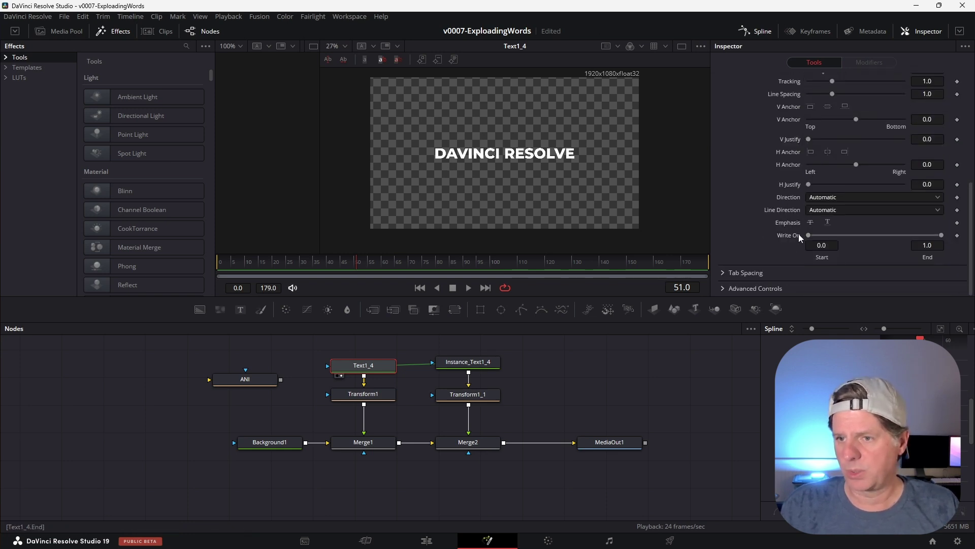
{"action": "left_click_drag", "start_coordinate": [941, 237], "coordinate": [828, 236]}
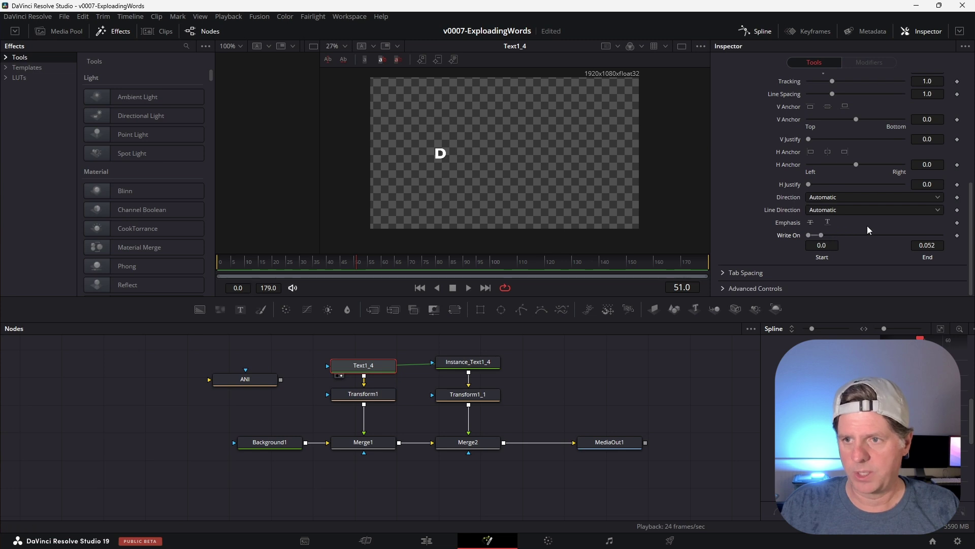
{"action": "left_click", "coordinate": [470, 366]}
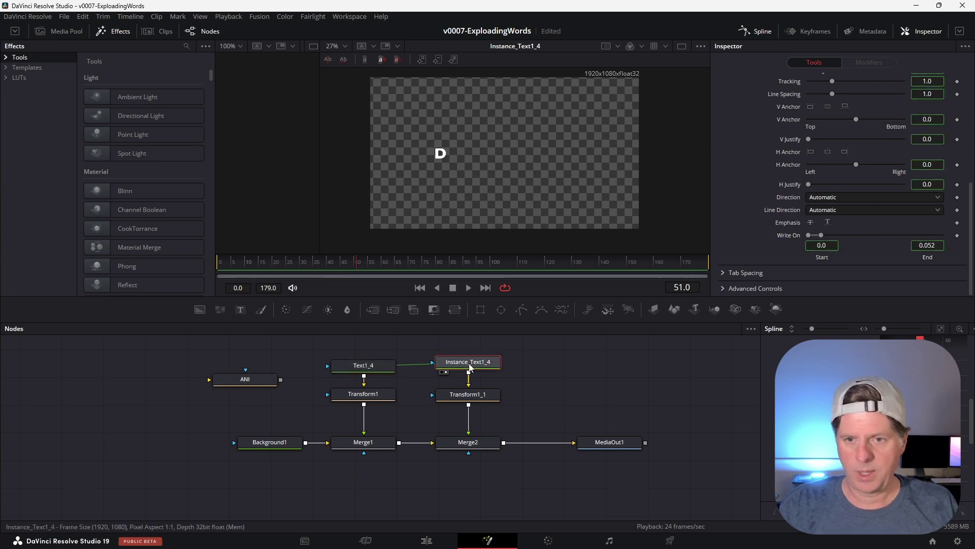
- Review Instance_Text1_4's Write On animation options, then view Merge2's output
{"action": "right_click", "coordinate": [794, 236]}
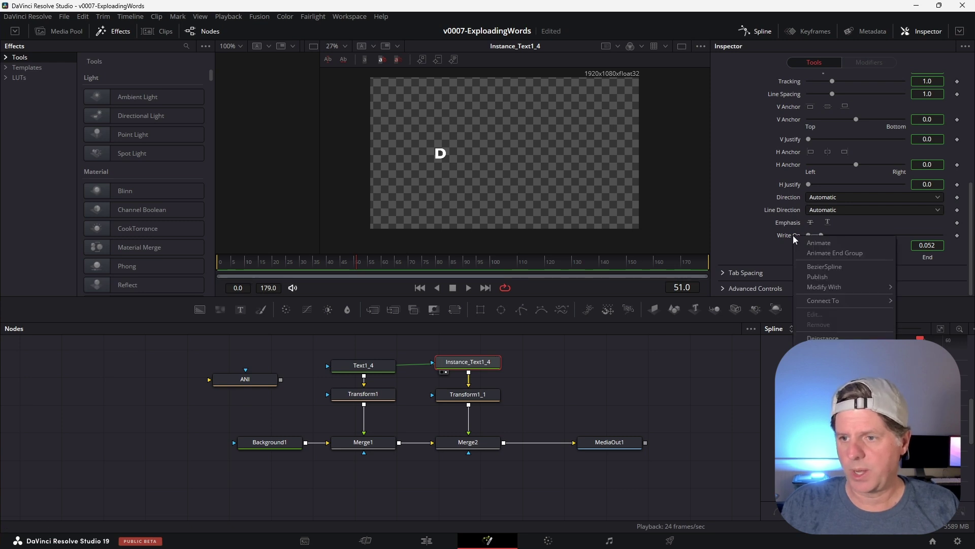
{"action": "key", "text": "Escape"}
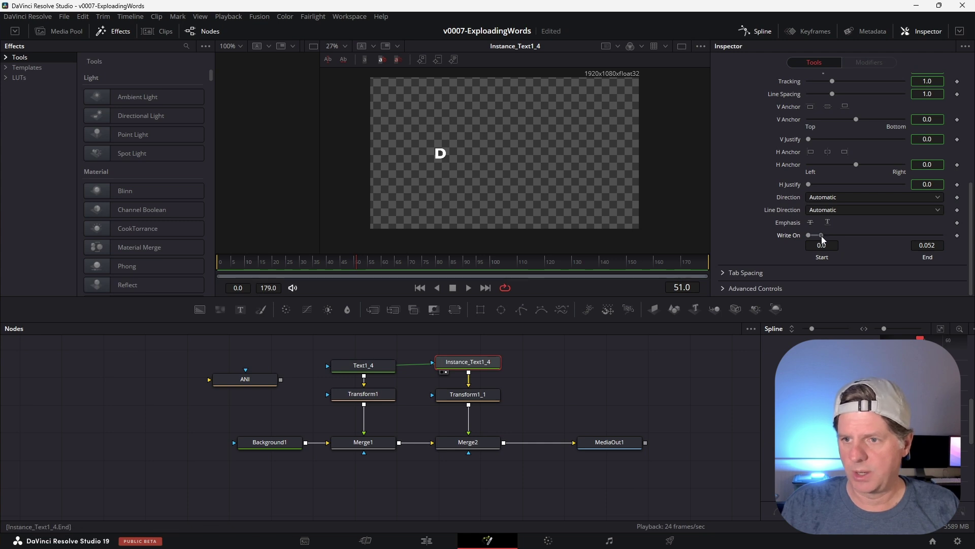
{"action": "left_click", "coordinate": [468, 442]}
{"action": "key", "text": "1"}
- Play from frame 36 while lowering ANI's Size to 0, then shift MediaOut1 right
{"action": "left_click_drag", "start_coordinate": [358, 265], "coordinate": [302, 269]}
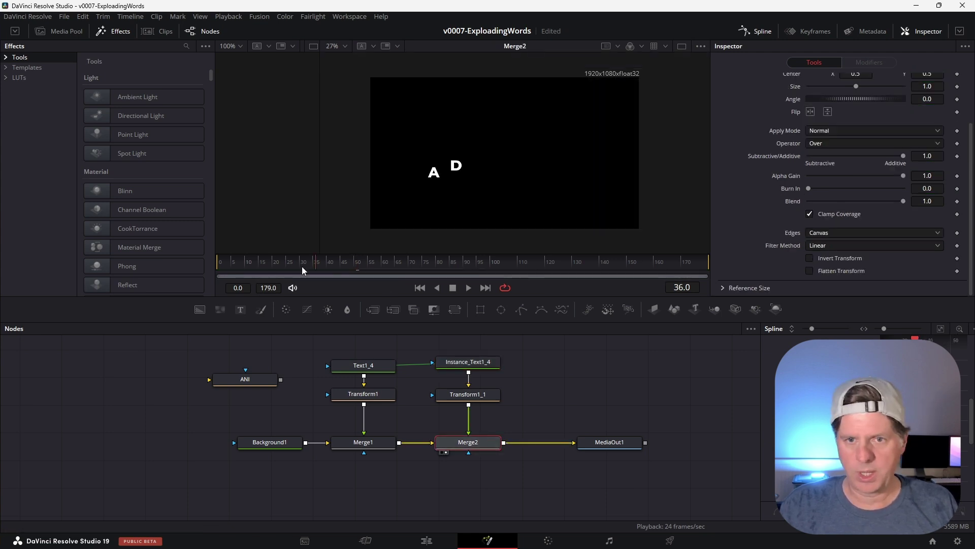
{"action": "key", "text": "space"}
{"action": "left_click", "coordinate": [245, 379]}
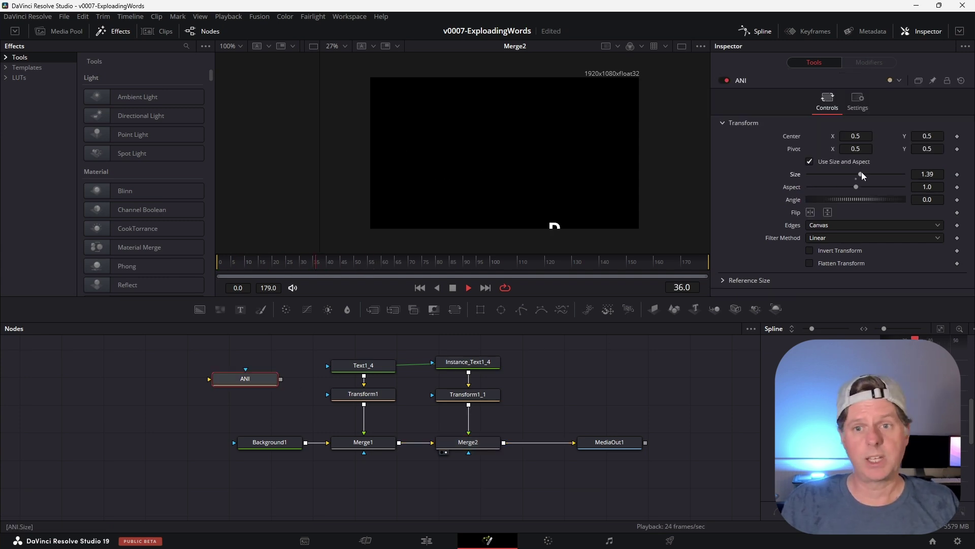
{"action": "left_click_drag", "start_coordinate": [862, 171], "coordinate": [808, 172]}
{"action": "key", "text": "space"}
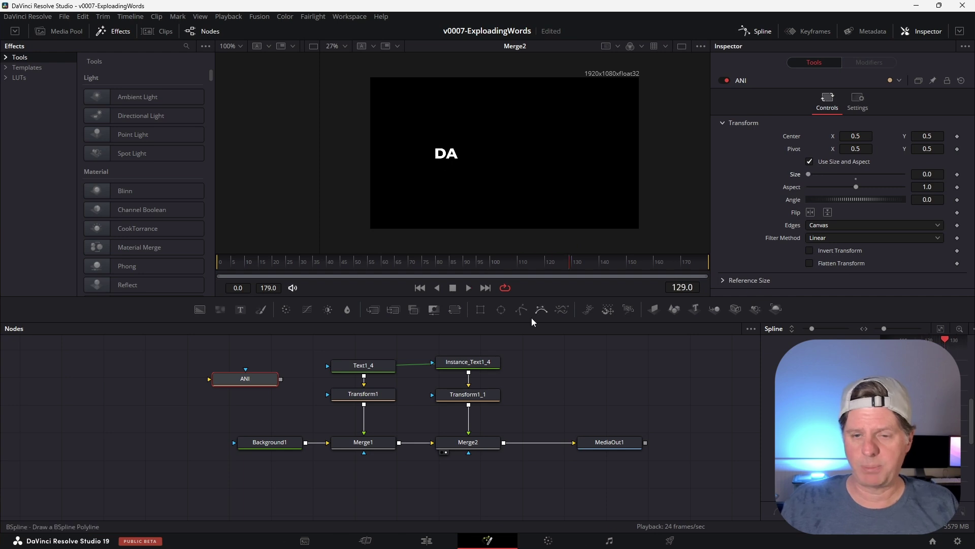
{"action": "left_click_drag", "start_coordinate": [610, 442], "coordinate": [660, 442]}
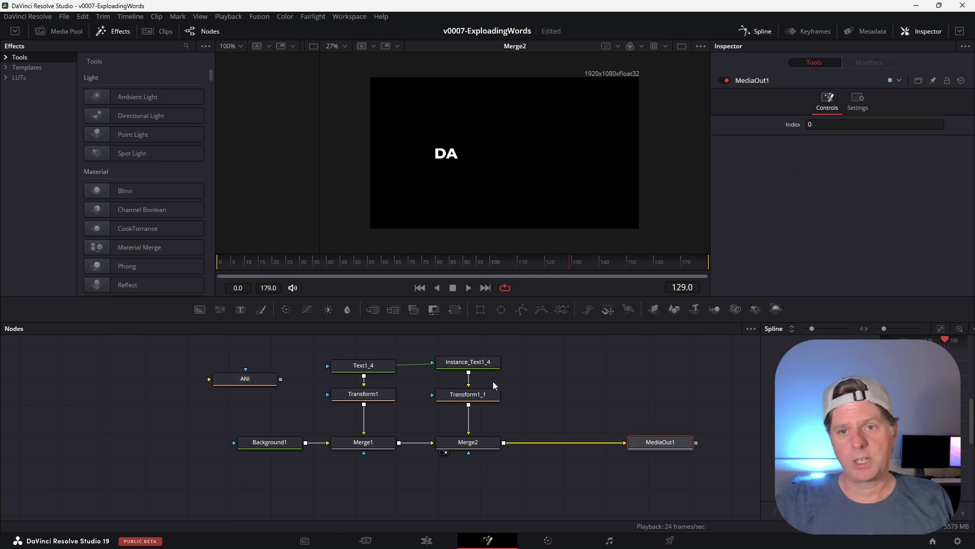
{"action": "left_click", "coordinate": [463, 363]}
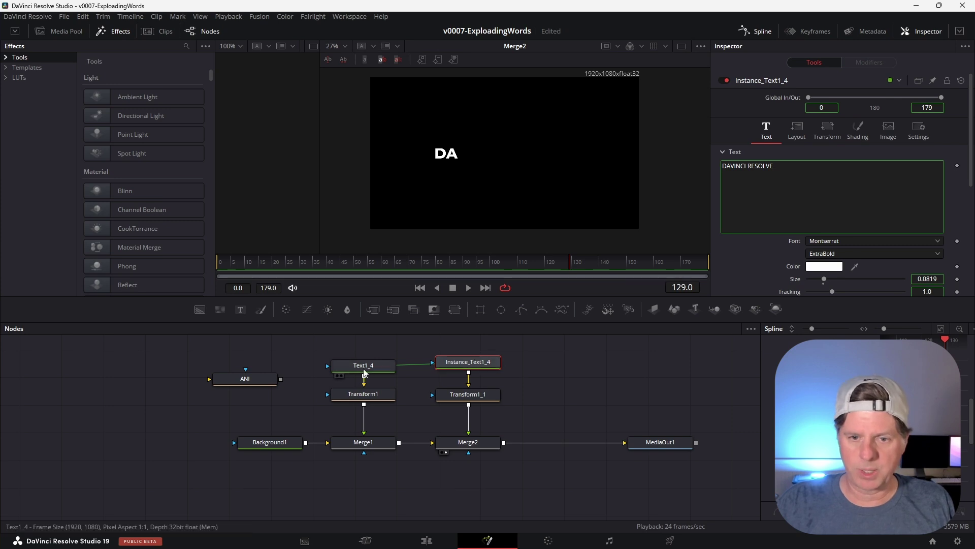
- Paste two more text instances and merge Instance_Text1_4_1 and Instance_Text1_4_2 into the output chain
{"action": "key", "text": "ctrl+shift+v"}
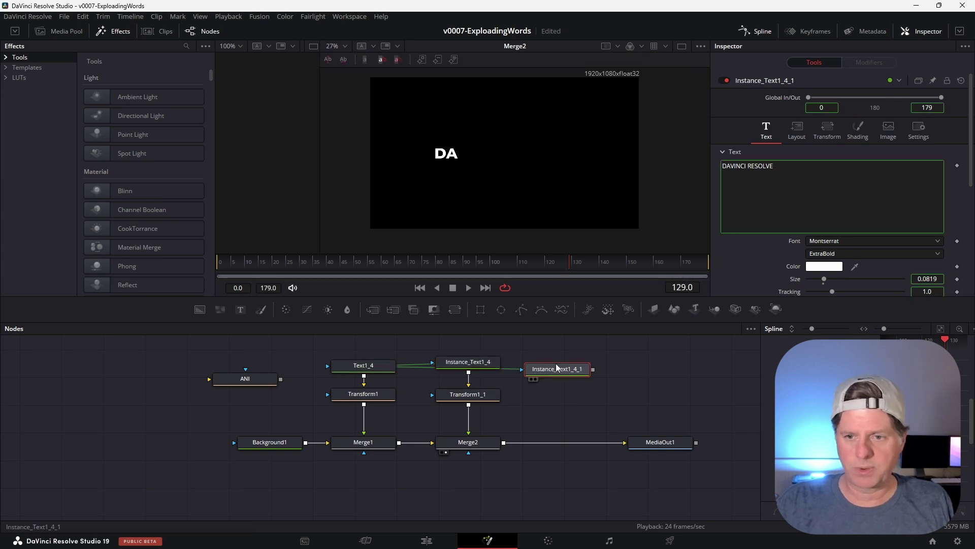
{"action": "key", "text": "ctrl+shift+v"}
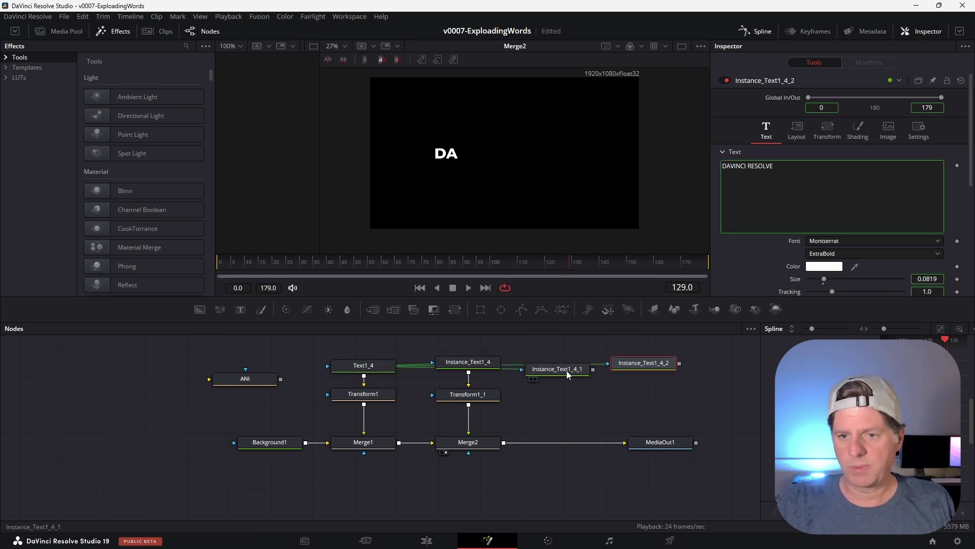
{"action": "left_click_drag", "start_coordinate": [593, 369], "coordinate": [734, 441]}
{"action": "left_click_drag", "start_coordinate": [680, 363], "coordinate": [644, 443]}
{"action": "left_click", "coordinate": [468, 362]}
- Give each new instance its own copy of Transform1_1, then view Instance_Text1_4_1
{"action": "left_click", "coordinate": [468, 394]}
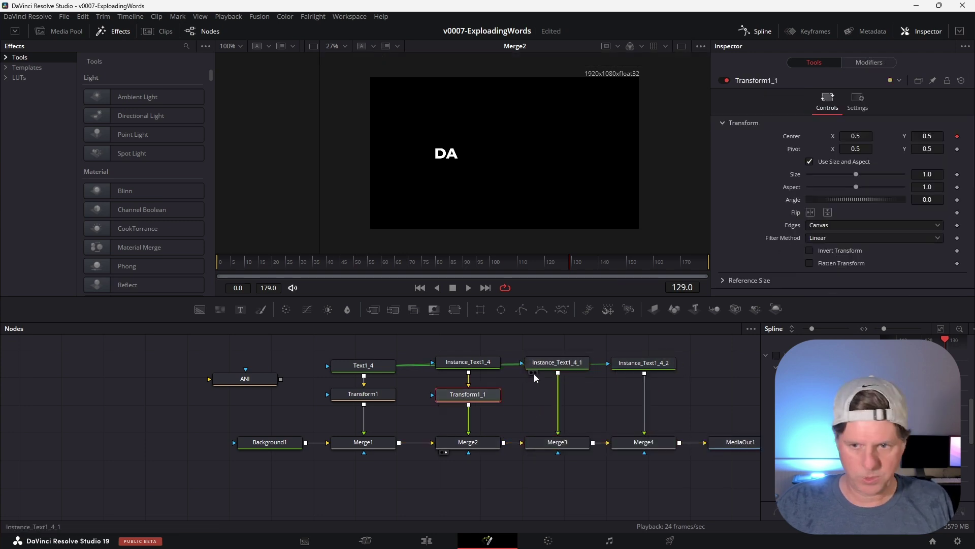
{"action": "left_click", "coordinate": [556, 362]}
{"action": "key", "text": "ctrl+v"}
{"action": "left_click", "coordinate": [644, 363]}
{"action": "key", "text": "ctrl+v"}
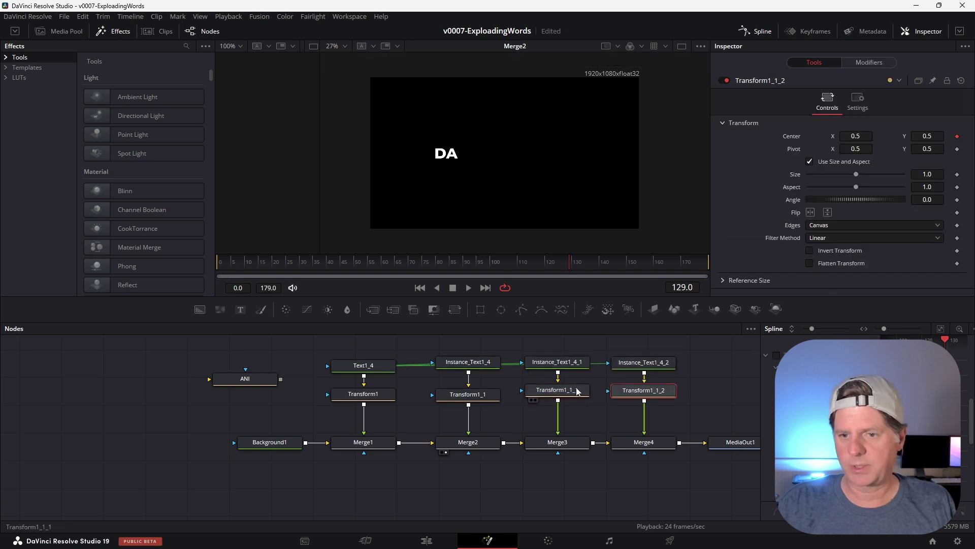
{"action": "left_click", "coordinate": [558, 361]}
{"action": "key", "text": "1"}
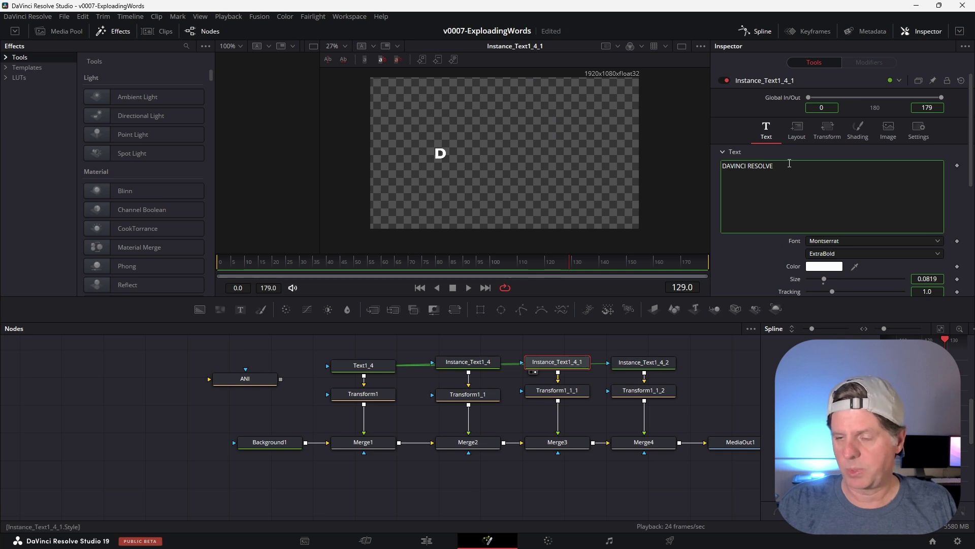
{"action": "scroll", "coordinate": [789, 163], "scroll_direction": "down", "scroll_amount": 5}
- Widen Instance_Text1_4_1's Write On range so more letters show
{"action": "right_click", "coordinate": [791, 263]}
{"action": "key", "text": "Escape"}
{"action": "left_click_drag", "start_coordinate": [822, 264], "coordinate": [837, 264]}
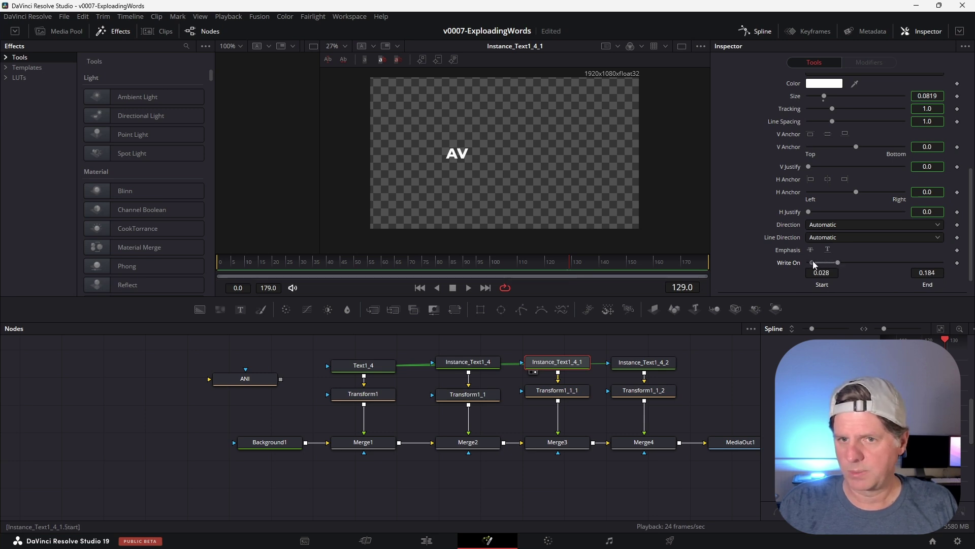
- Set Instance_Text1_4_2's Write On to 0.132–0.204, raise ANI Size to 1, and play
{"action": "left_click", "coordinate": [649, 363]}
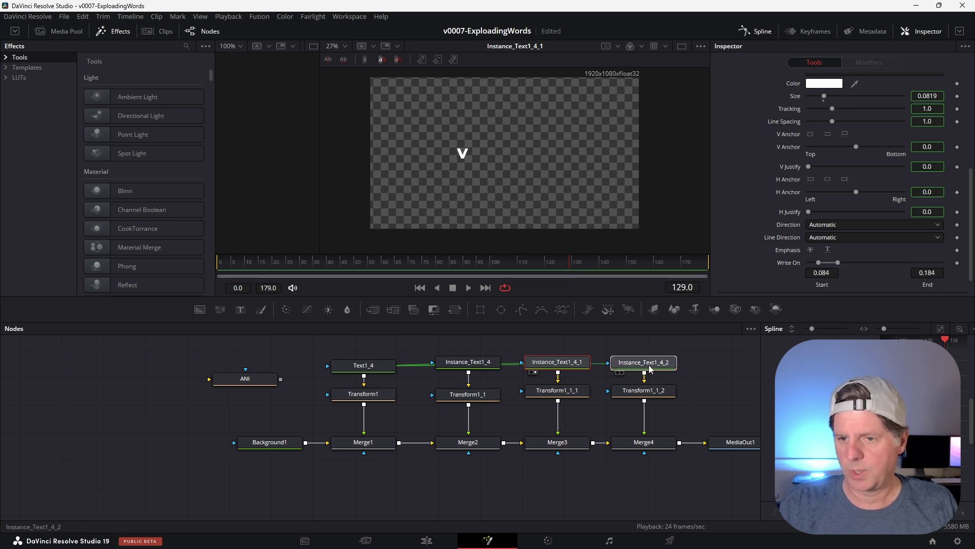
{"action": "right_click", "coordinate": [791, 264]}
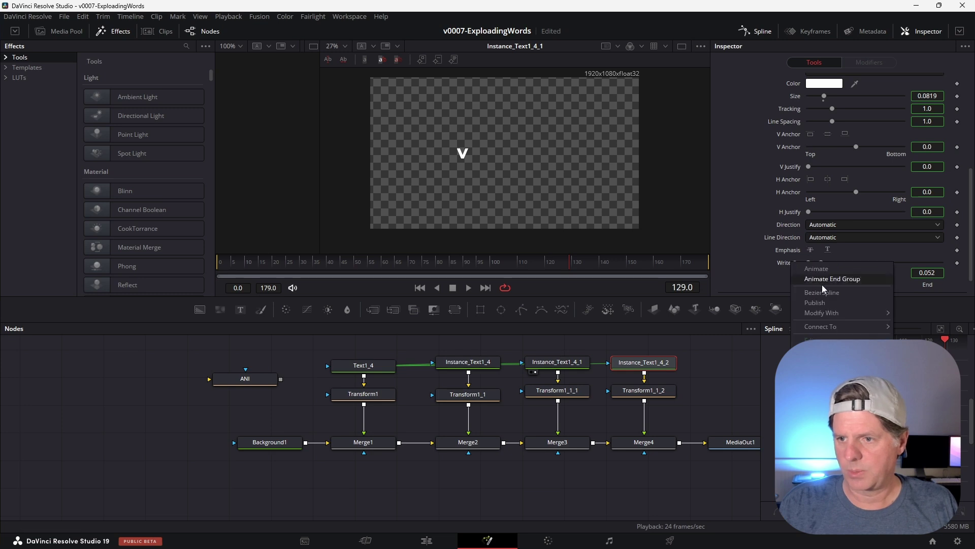
{"action": "left_click", "coordinate": [822, 261]}
{"action": "left_click_drag", "start_coordinate": [822, 261], "coordinate": [834, 261]}
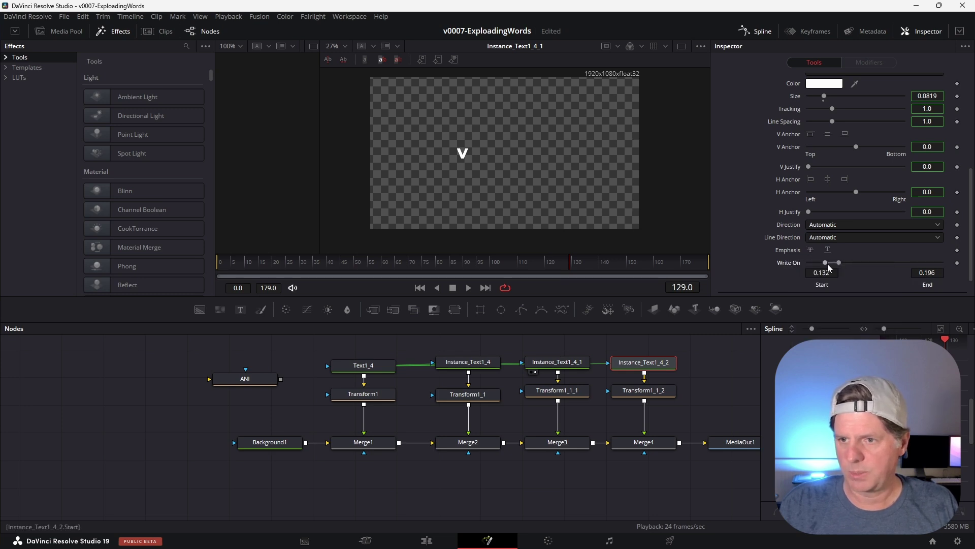
{"action": "key", "text": "1"}
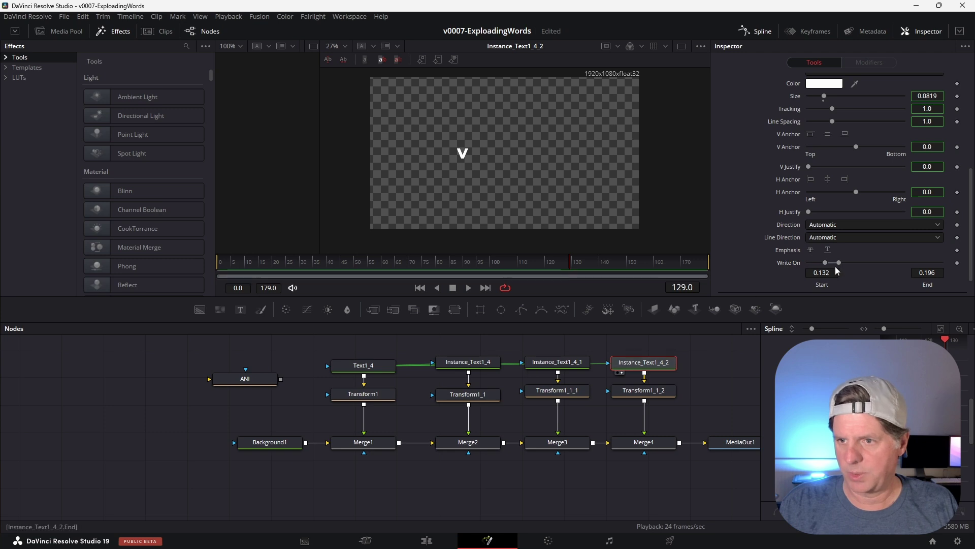
{"action": "left_click_drag", "start_coordinate": [843, 263], "coordinate": [834, 262]}
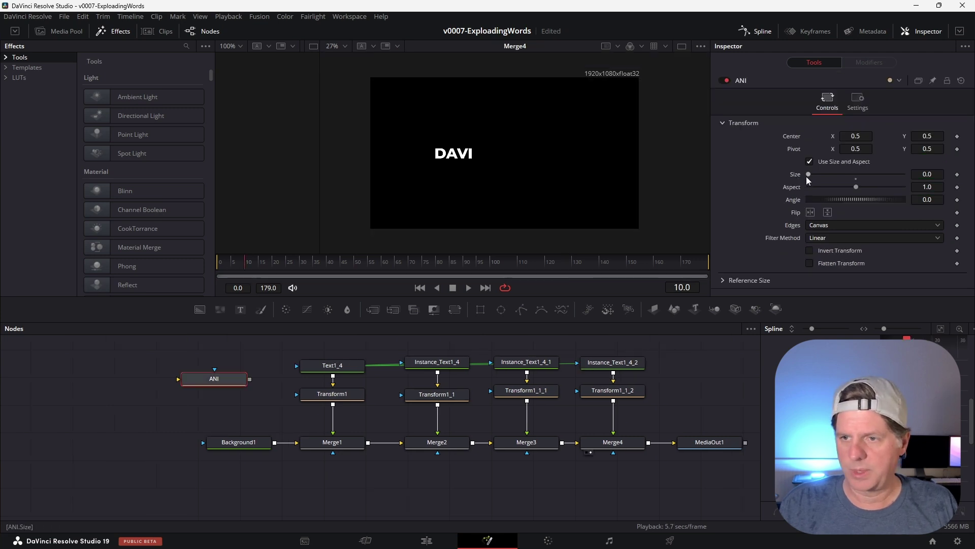
{"action": "left_click_drag", "start_coordinate": [807, 176], "coordinate": [856, 175]}
{"action": "left_click", "coordinate": [466, 288]}
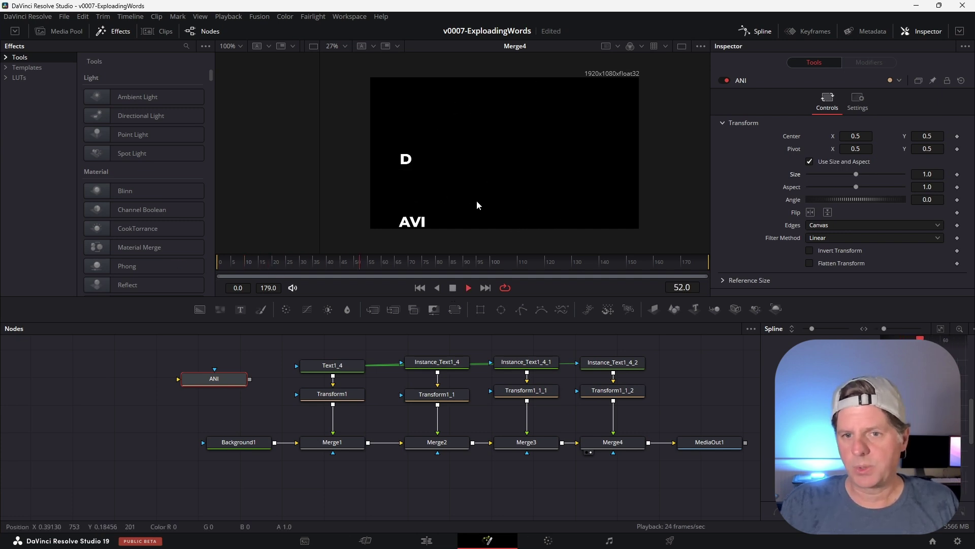
- Reseed Transform1_1_2's Perturb1_1_2 modifier to 14367 in the Modifiers tab
{"action": "key", "text": "space"}
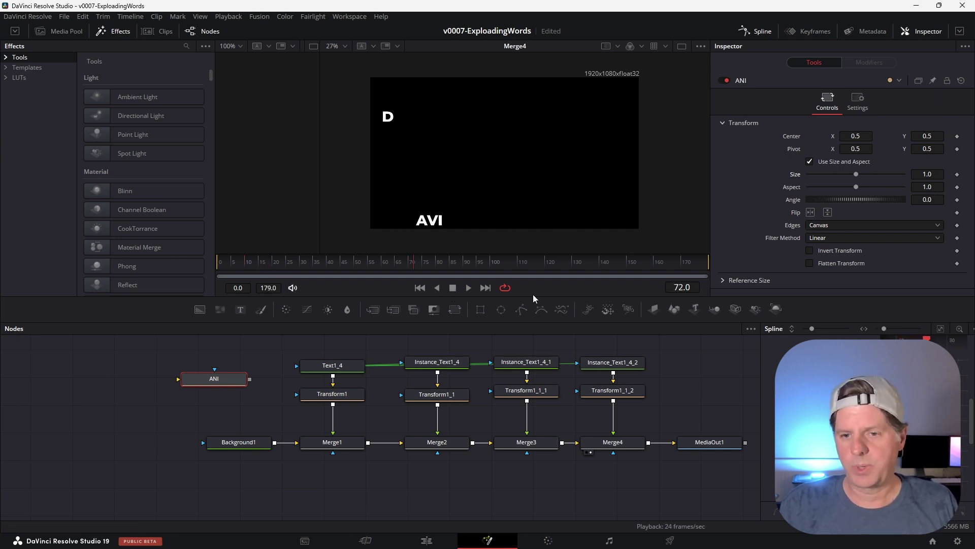
{"action": "left_click", "coordinate": [534, 391]}
{"action": "left_click", "coordinate": [859, 63]}
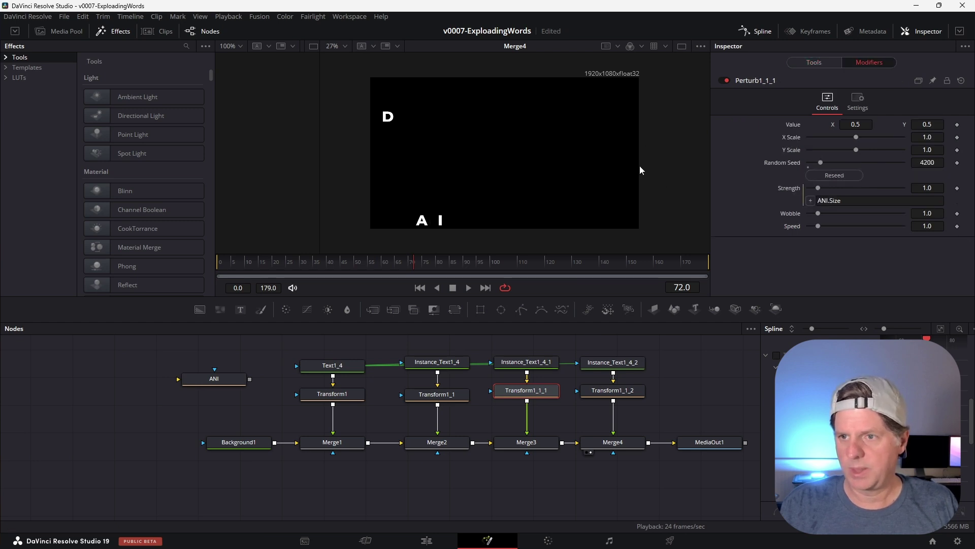
{"action": "left_click", "coordinate": [630, 392]}
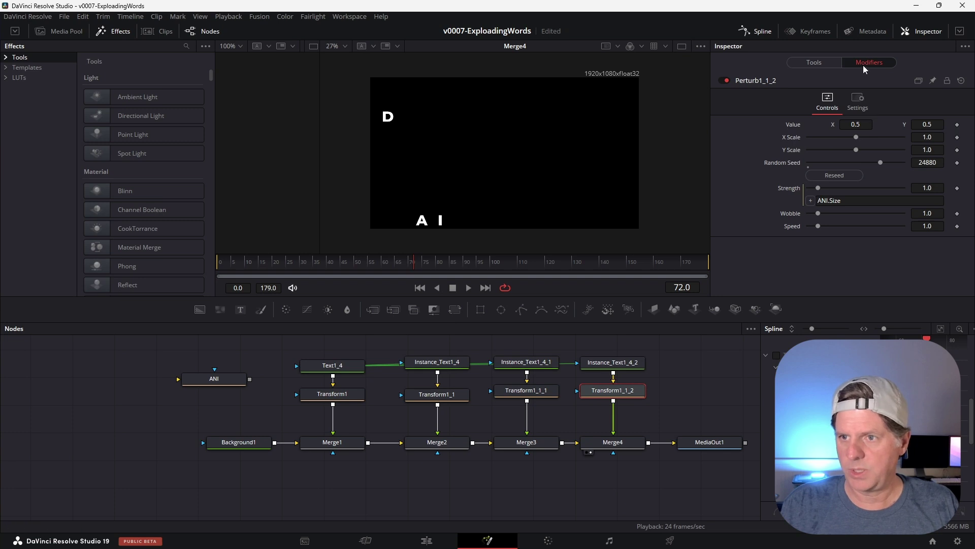
{"action": "left_click", "coordinate": [823, 174]}
- Play the comp and lower ANI's Size to 0.72
{"action": "key", "text": "space"}
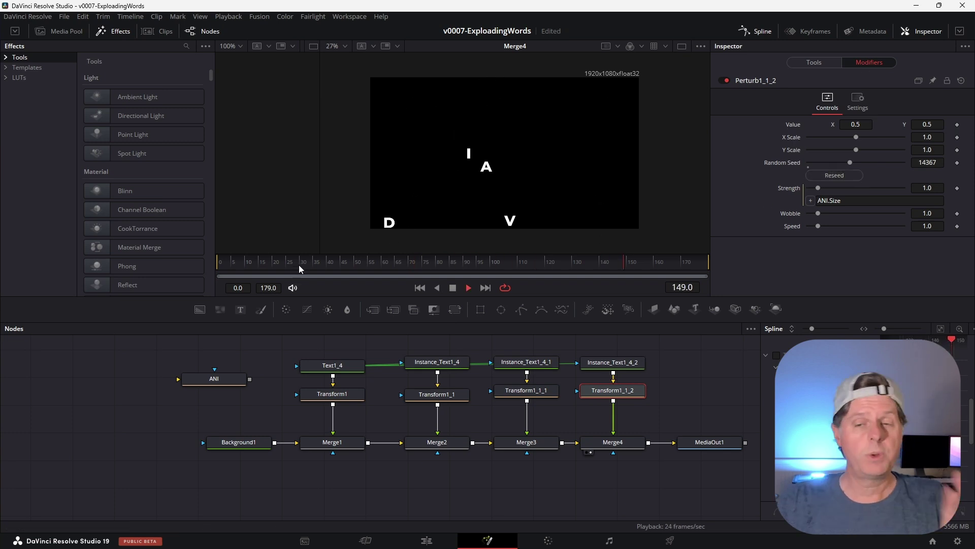
{"action": "left_click", "coordinate": [215, 379]}
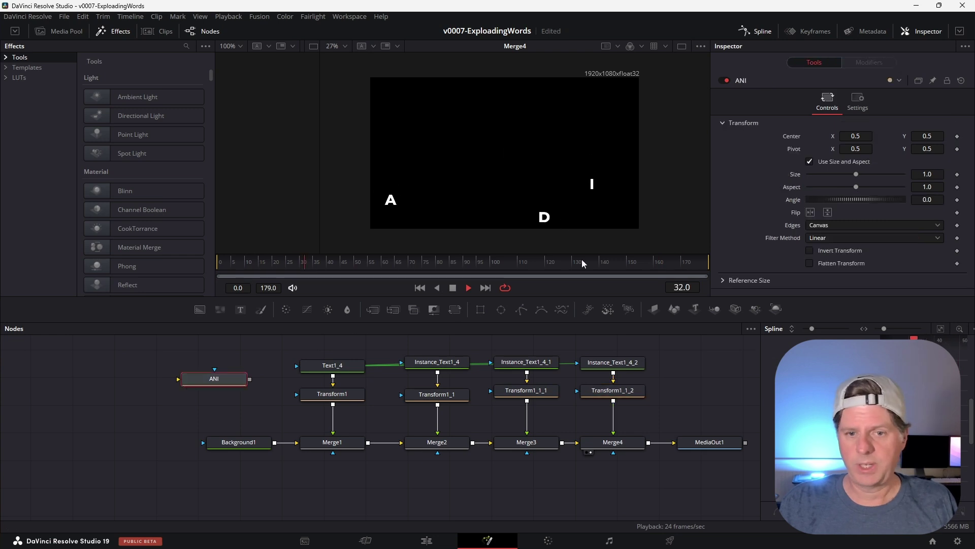
{"action": "left_click_drag", "start_coordinate": [858, 174], "coordinate": [809, 163]}
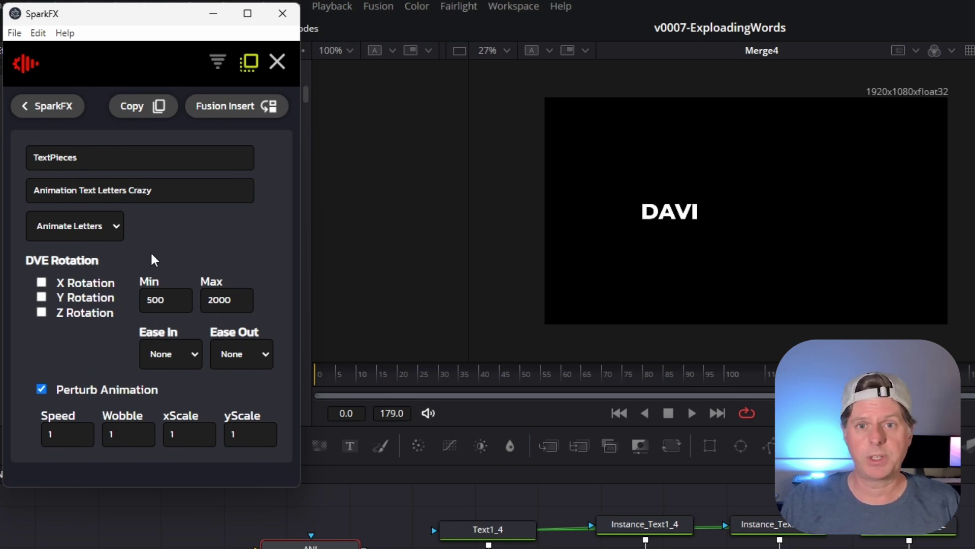
- Select every node in the Fusion node editor and delete them all
{"action": "left_click", "coordinate": [267, 505]}
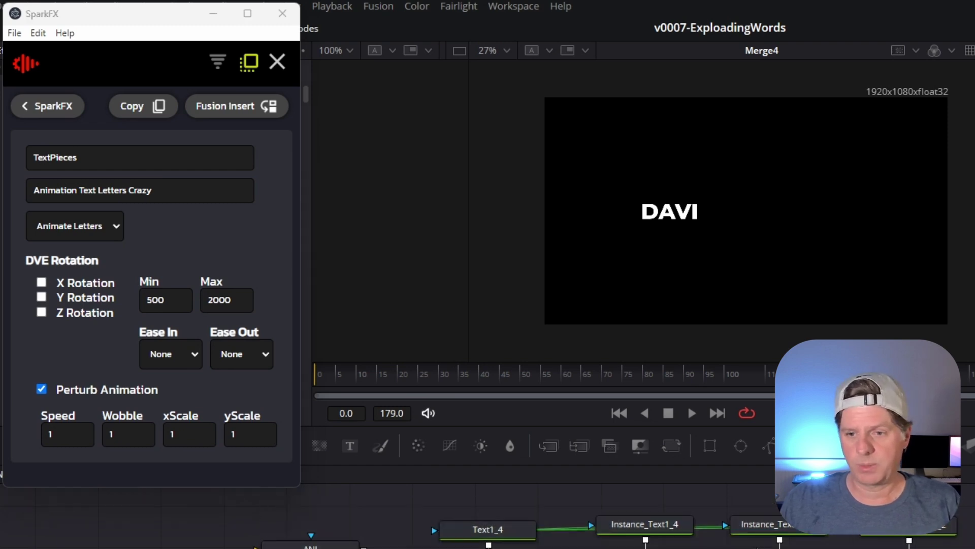
{"action": "key", "text": "ctrl+a"}
{"action": "key", "text": "Delete"}
- Split the SparkFX text into 'Animation Text Letters Crazy' and 'DAVINCI RESOLVE' using a \n break
{"action": "left_click", "coordinate": [183, 197]}
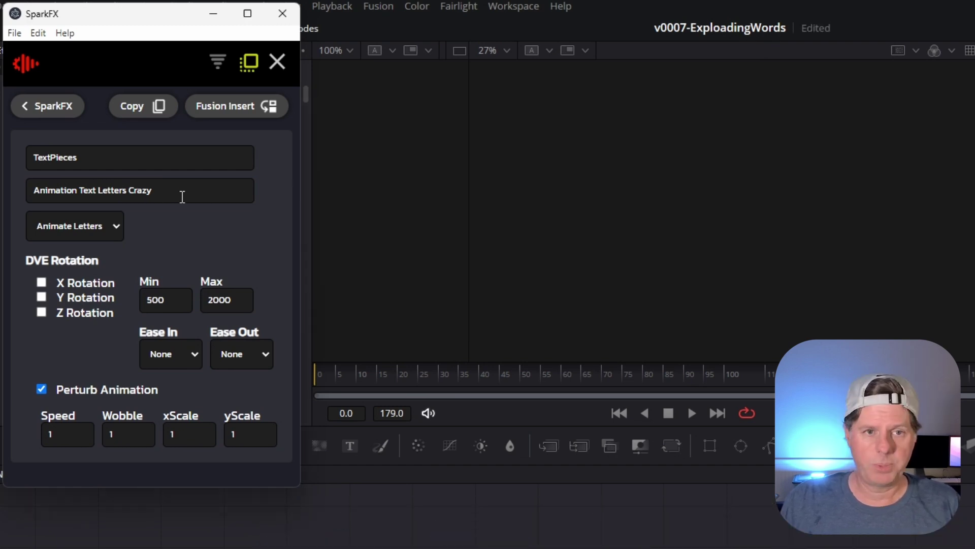
{"action": "left_click", "coordinate": [192, 196]}
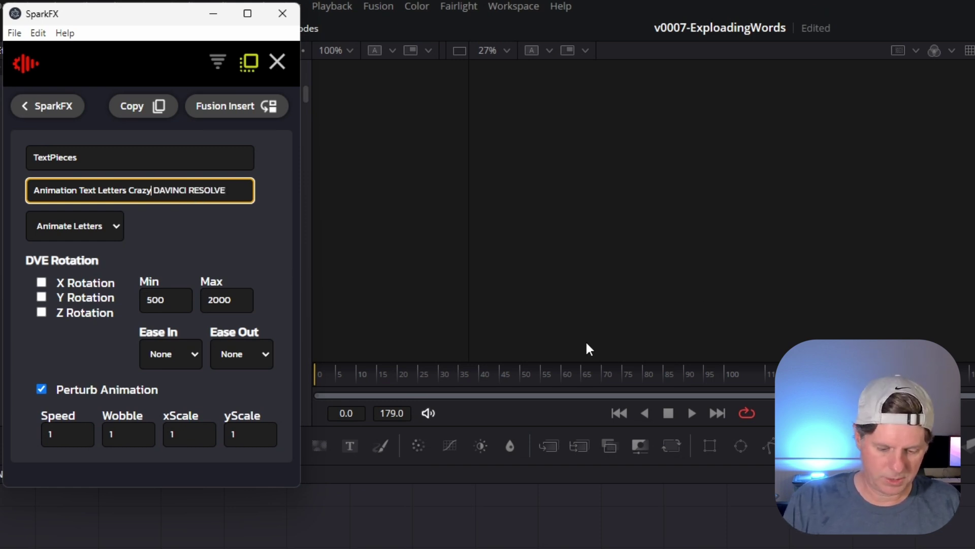
{"action": "key", "text": "BackSpace"}
{"action": "type", "text": "\\n"}
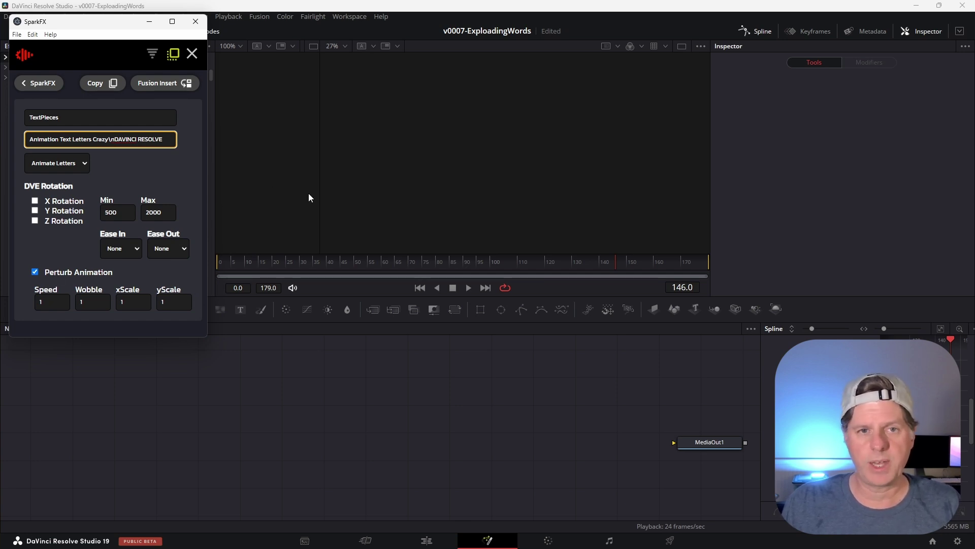
- Insert the TextPieces effect into Fusion, move its node left, and play it in viewer 2
{"action": "left_click", "coordinate": [158, 84]}
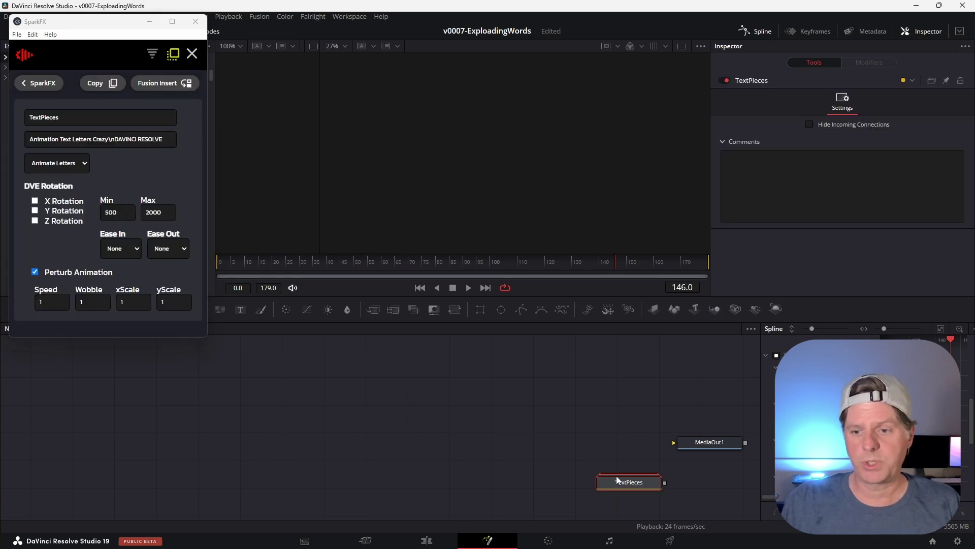
{"action": "left_click_drag", "start_coordinate": [624, 485], "coordinate": [303, 417]}
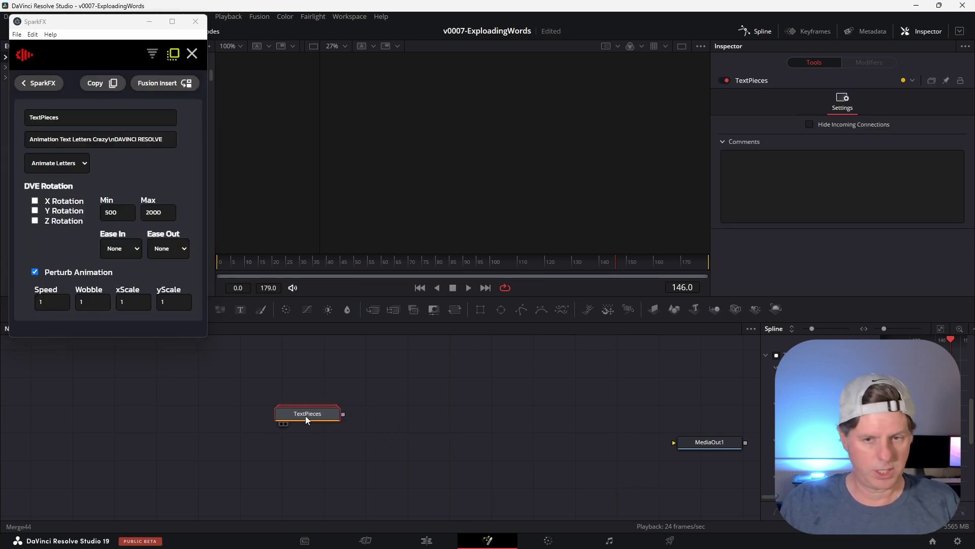
{"action": "key", "text": "2"}
{"action": "left_click", "coordinate": [294, 277]}
{"action": "key", "text": "space"}
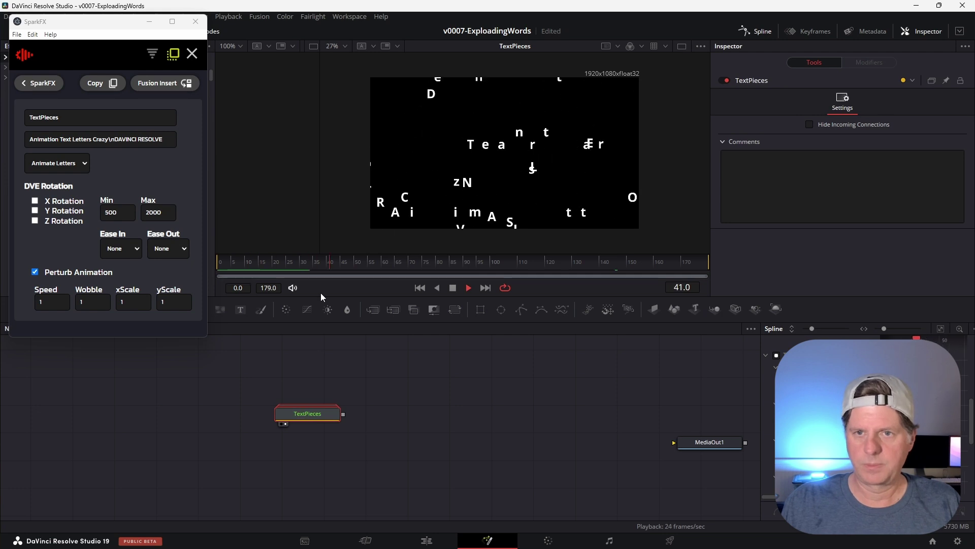
{"action": "key", "text": "space"}
- Inside TextPieces, key AniControl Size 1.0 at frame 111 and 0.0 at frame 154, then play
{"action": "double_click", "coordinate": [326, 413]}
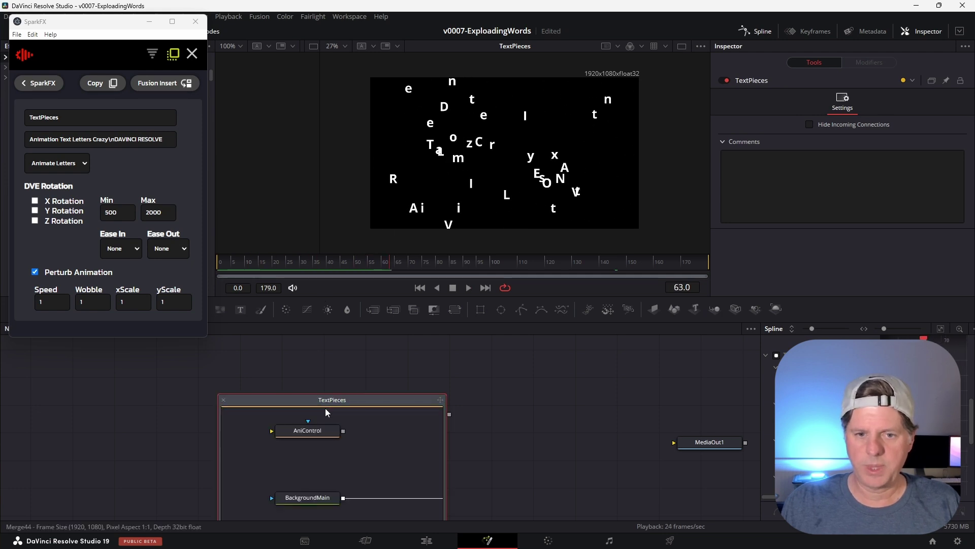
{"action": "left_click", "coordinate": [312, 446]}
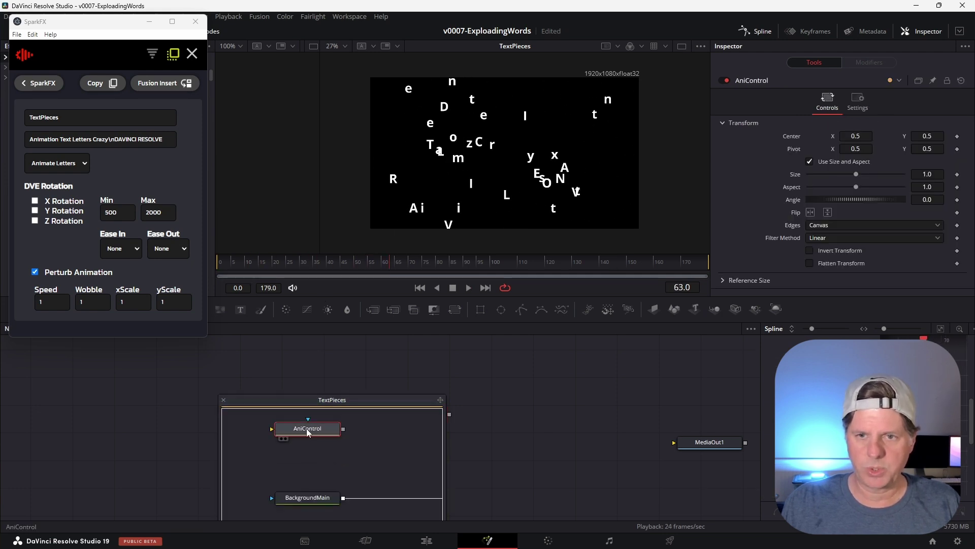
{"action": "left_click_drag", "start_coordinate": [855, 176], "coordinate": [828, 174]}
{"action": "left_click", "coordinate": [534, 266]}
{"action": "left_click_drag", "start_coordinate": [534, 266], "coordinate": [519, 266]}
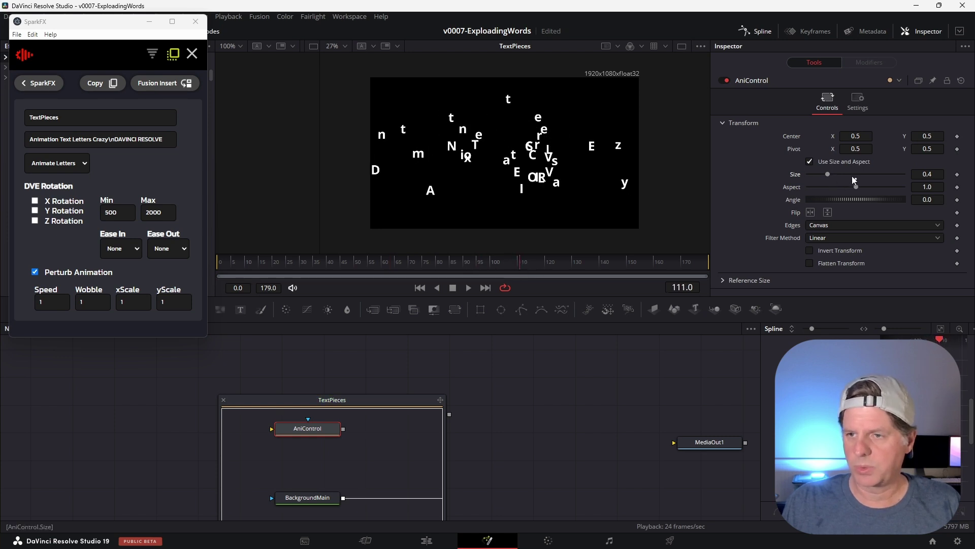
{"action": "left_click", "coordinate": [957, 174]}
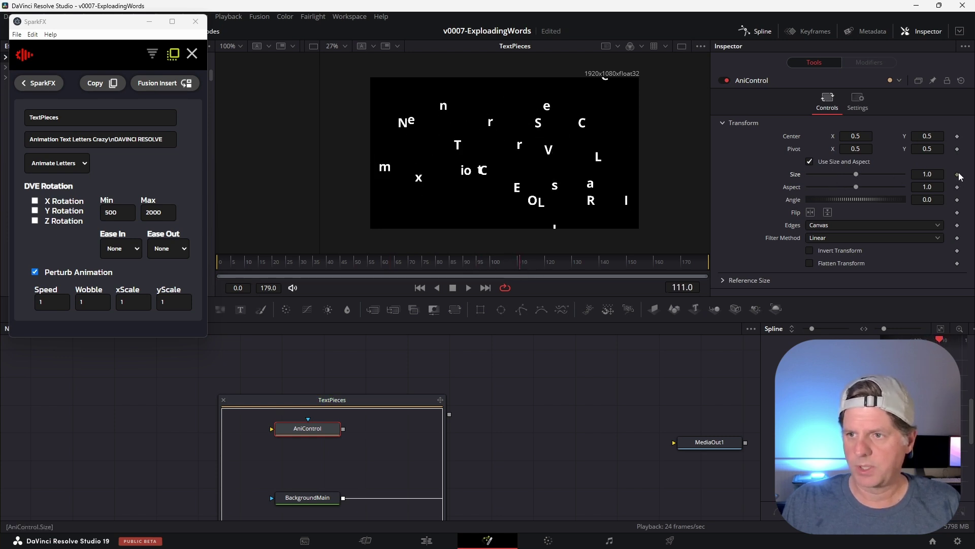
{"action": "left_click_drag", "start_coordinate": [617, 262], "coordinate": [638, 265]}
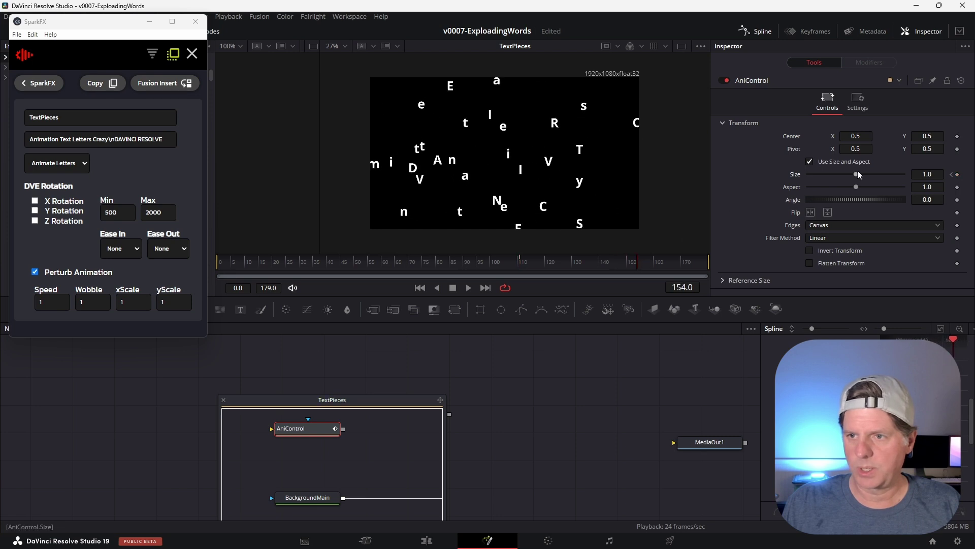
{"action": "left_click_drag", "start_coordinate": [861, 177], "coordinate": [788, 178]}
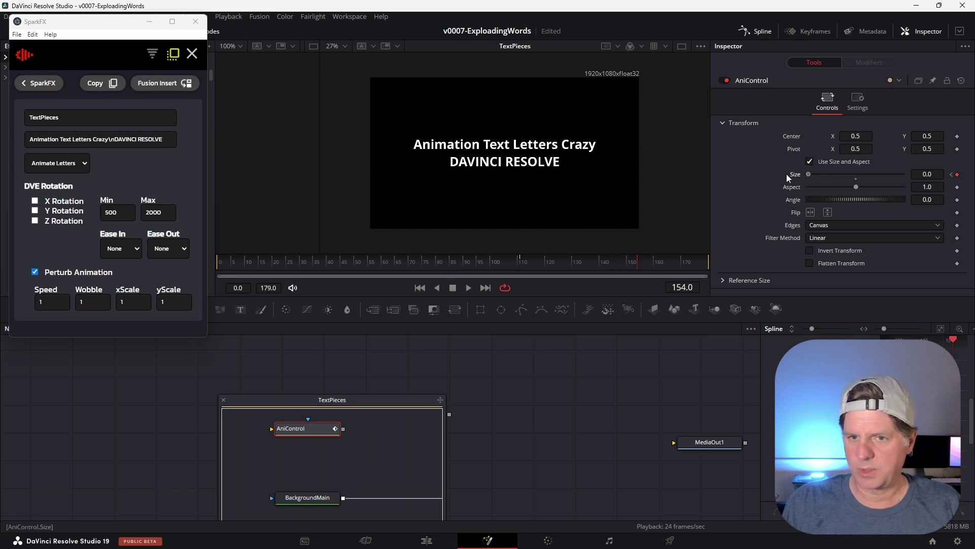
{"action": "left_click_drag", "start_coordinate": [506, 265], "coordinate": [356, 264]}
{"action": "key", "text": "space"}
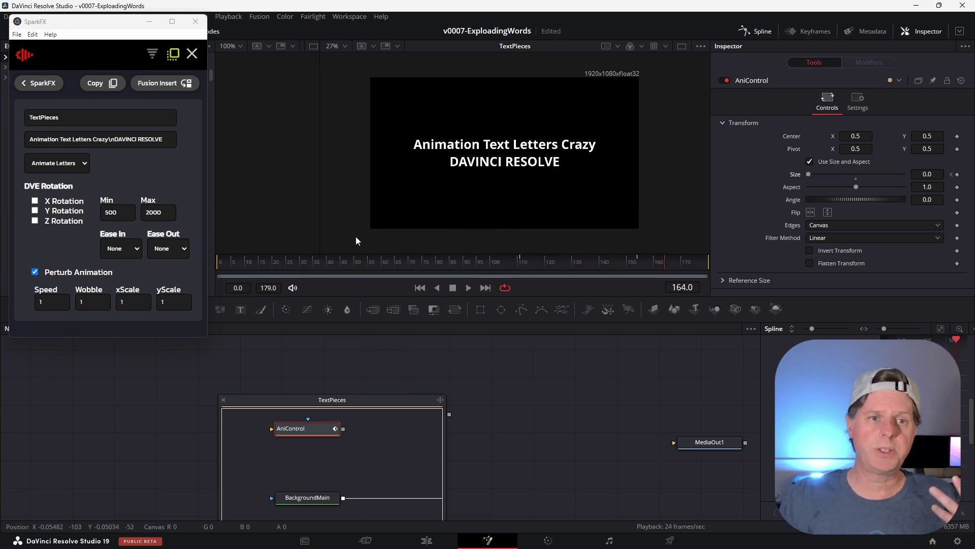
- Enable Z rotation (Min 500, Max 2000), paste the new TextPieces group and ungroup it
{"action": "left_click", "coordinate": [52, 222]}
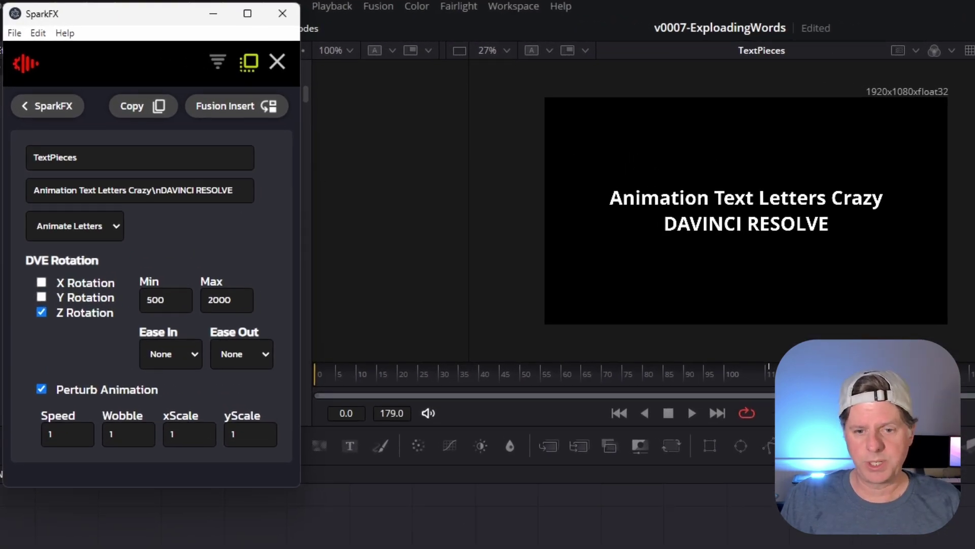
{"action": "key", "text": "ctrl+v"}
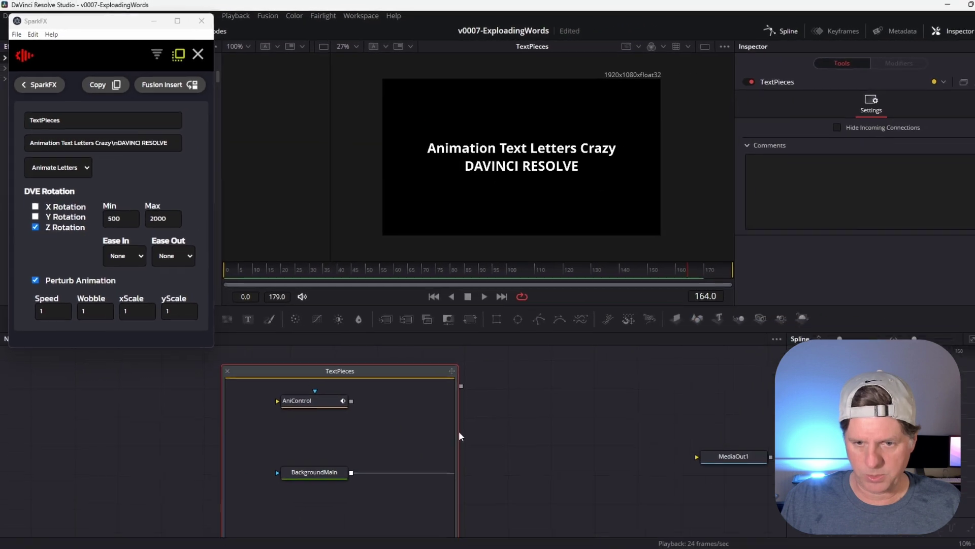
{"action": "right_click", "coordinate": [355, 361]}
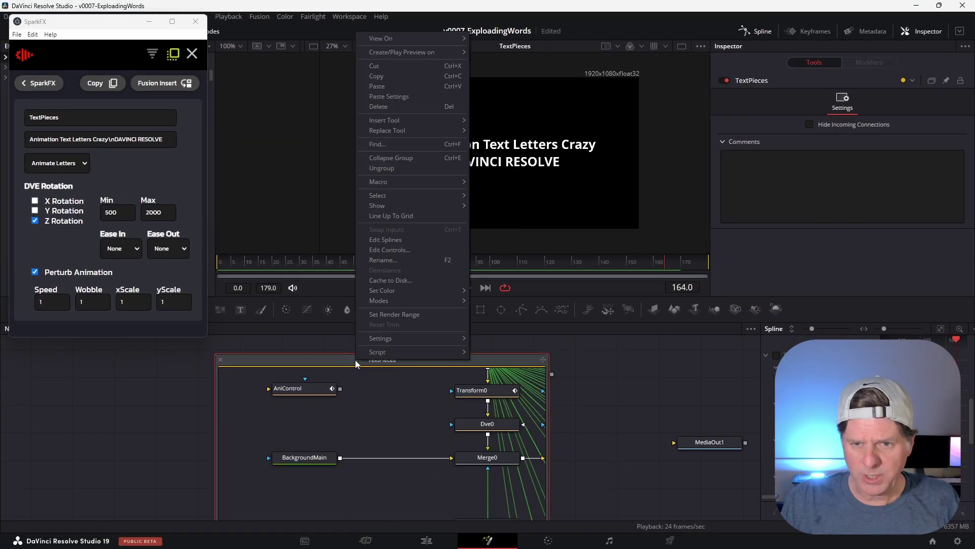
{"action": "left_click", "coordinate": [403, 169]}
- Scrub back toward the start, then delete every node in the comp
{"action": "scroll", "coordinate": [472, 419], "scroll_direction": "down", "scroll_amount": 5}
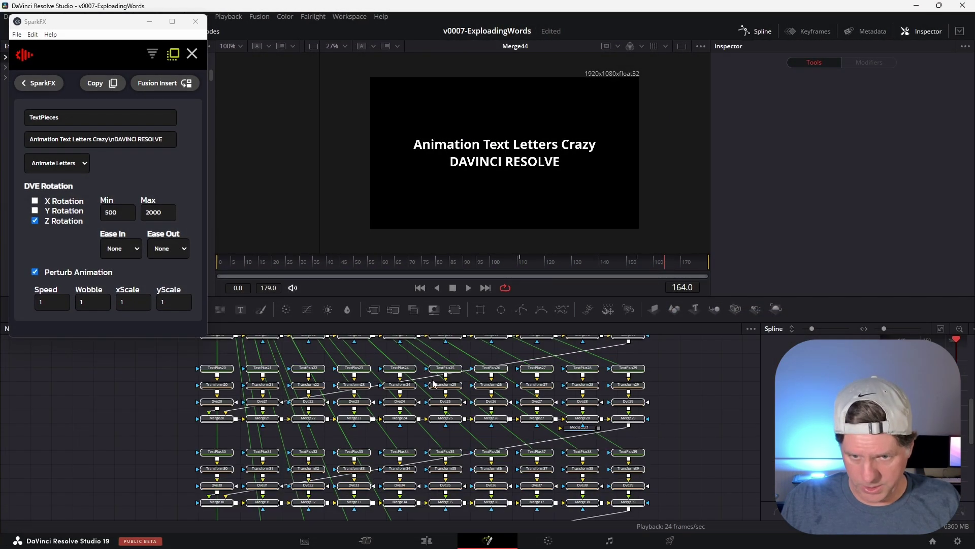
{"action": "scroll", "coordinate": [433, 384], "scroll_direction": "up", "scroll_amount": 3}
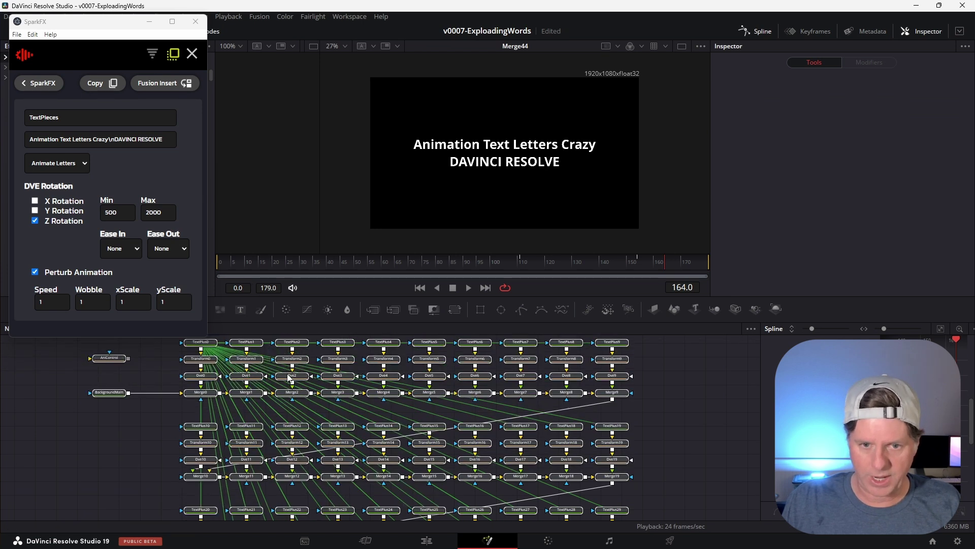
{"action": "scroll", "coordinate": [427, 406], "scroll_direction": "down", "scroll_amount": 3}
{"action": "left_click_drag", "start_coordinate": [440, 265], "coordinate": [209, 275]}
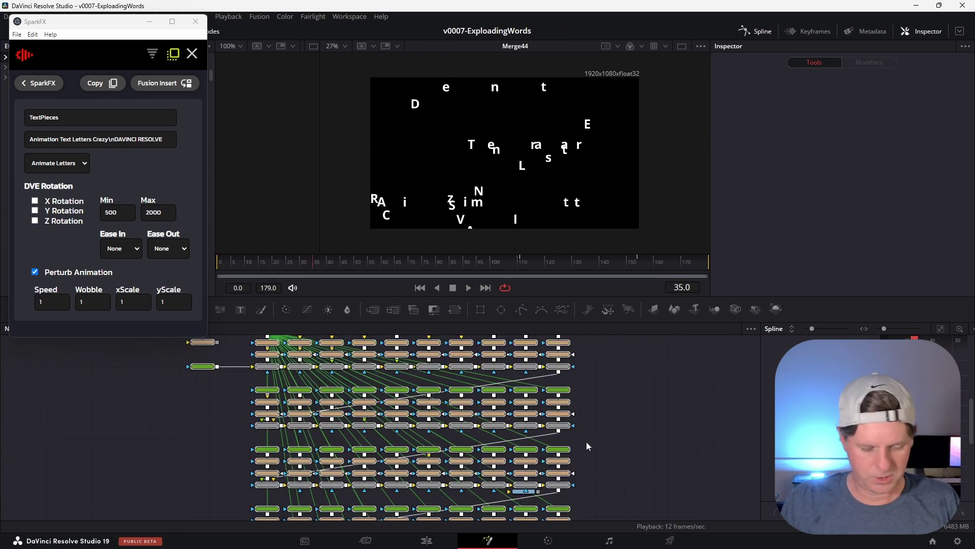
{"action": "key", "text": "ctrl+a"}
{"action": "key", "text": "Delete"}
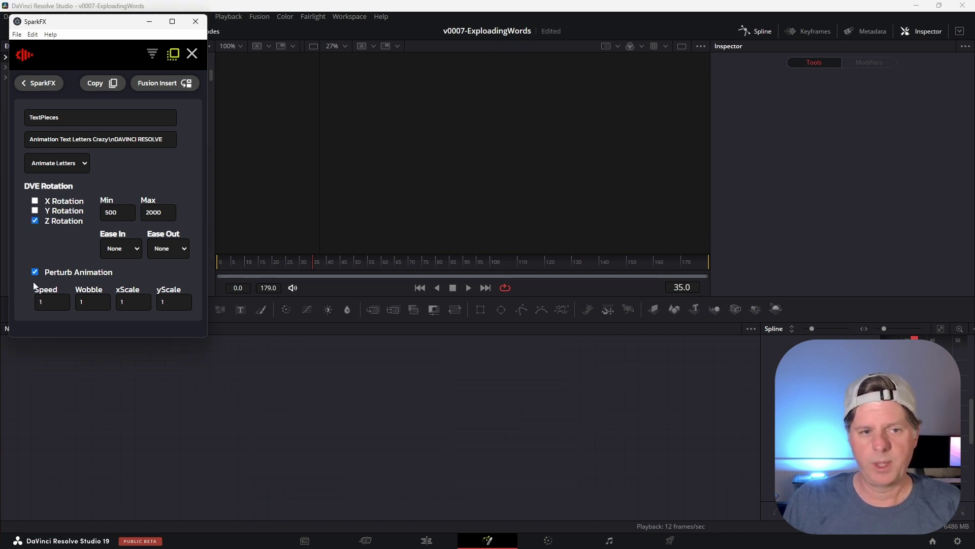
- Set Back ease-in and Elastic ease-out, insert TextPieces into Fusion and preview it
{"action": "left_click", "coordinate": [128, 248]}
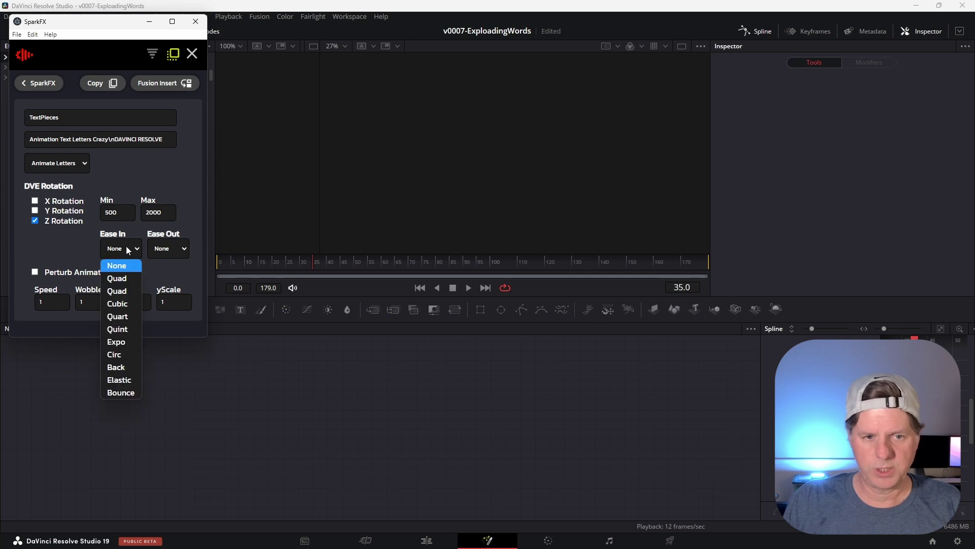
{"action": "left_click", "coordinate": [122, 367]}
{"action": "left_click", "coordinate": [175, 252]}
{"action": "left_click", "coordinate": [165, 380]}
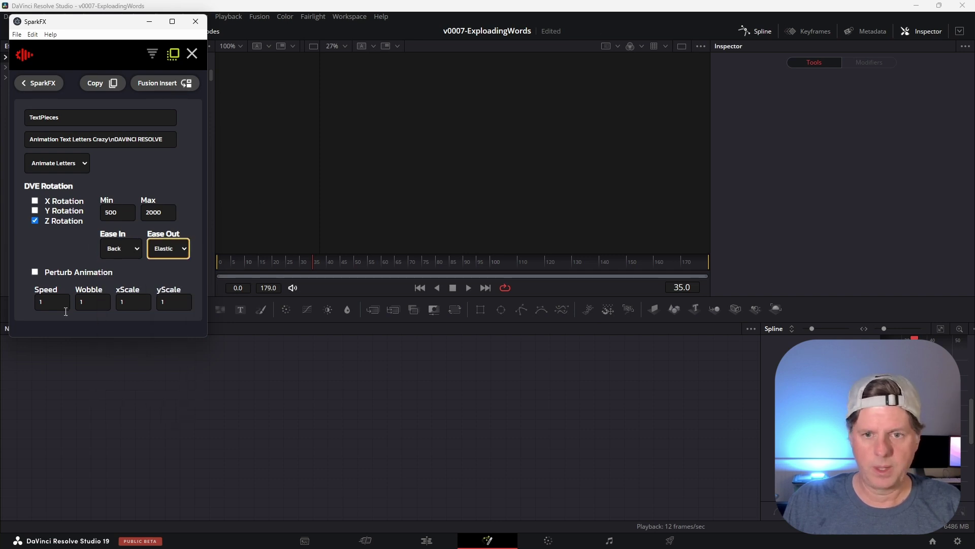
{"action": "left_click", "coordinate": [161, 83]}
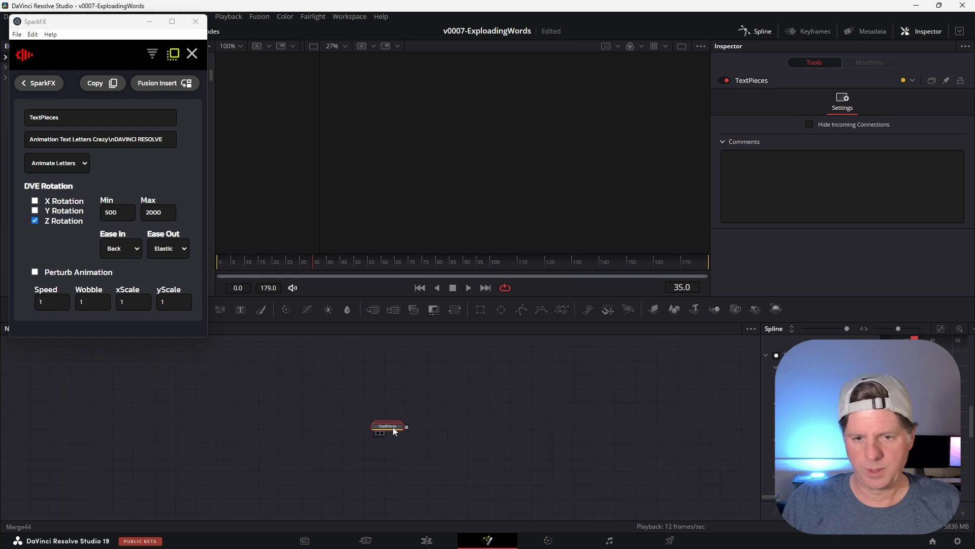
{"action": "key", "text": "1"}
{"action": "key", "text": "space"}
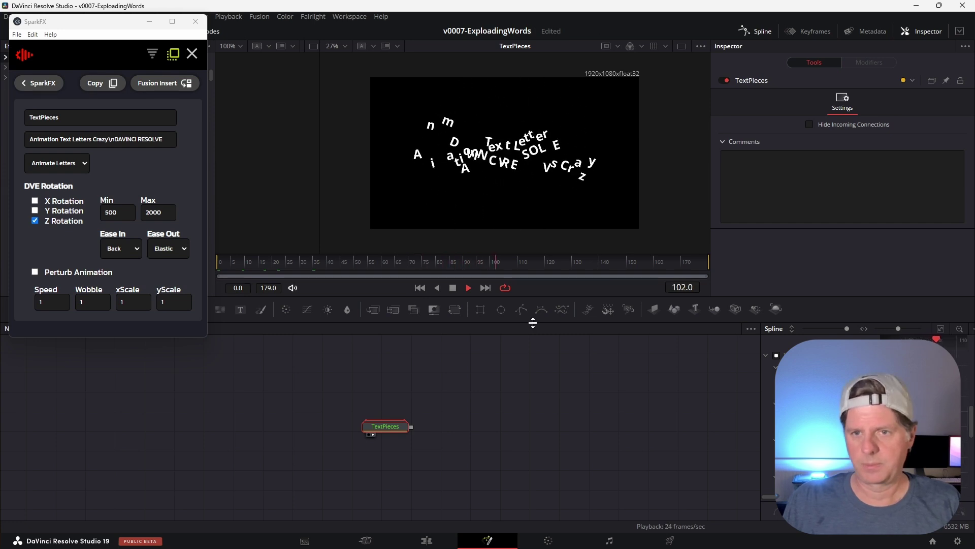
{"action": "key", "text": "space"}
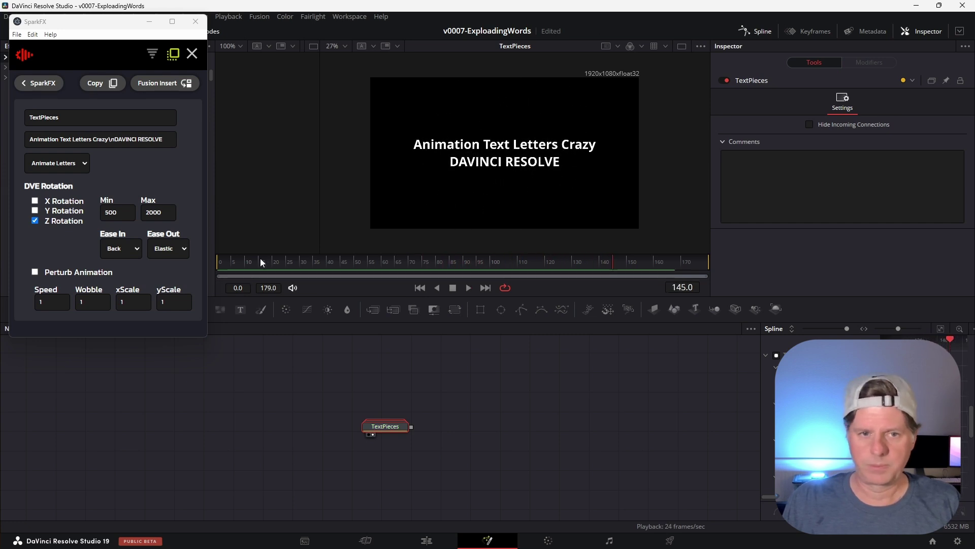
- Switch easing to Quad in and Bounce out, reinsert TextPieces and play it
{"action": "left_click", "coordinate": [172, 253]}
{"action": "left_click", "coordinate": [168, 393]}
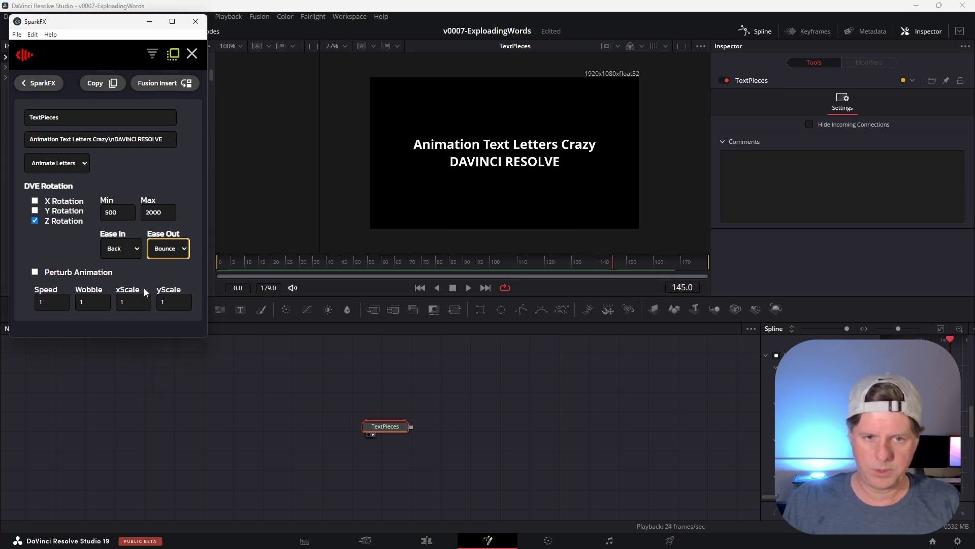
{"action": "left_click", "coordinate": [127, 251]}
{"action": "left_click", "coordinate": [126, 290]}
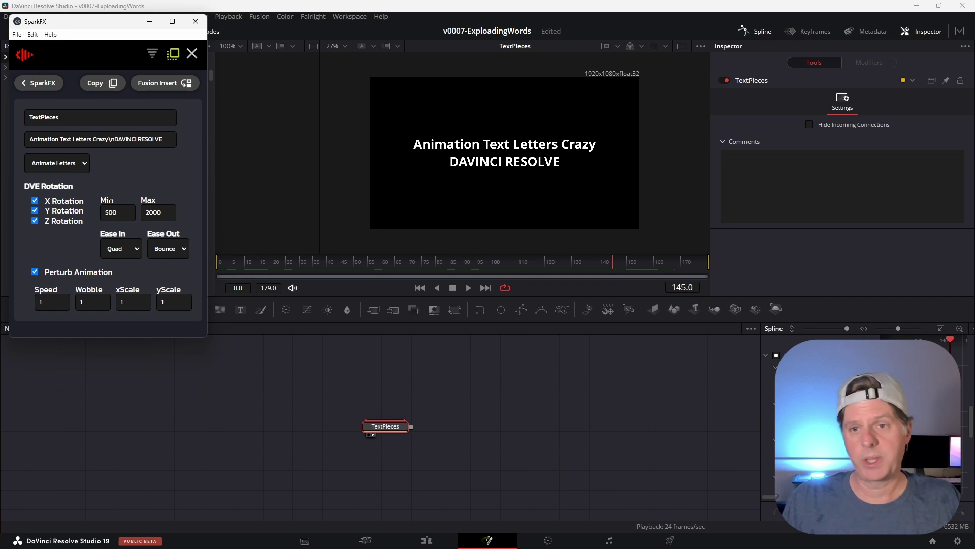
{"action": "left_click", "coordinate": [171, 93]}
{"action": "key", "text": "space"}
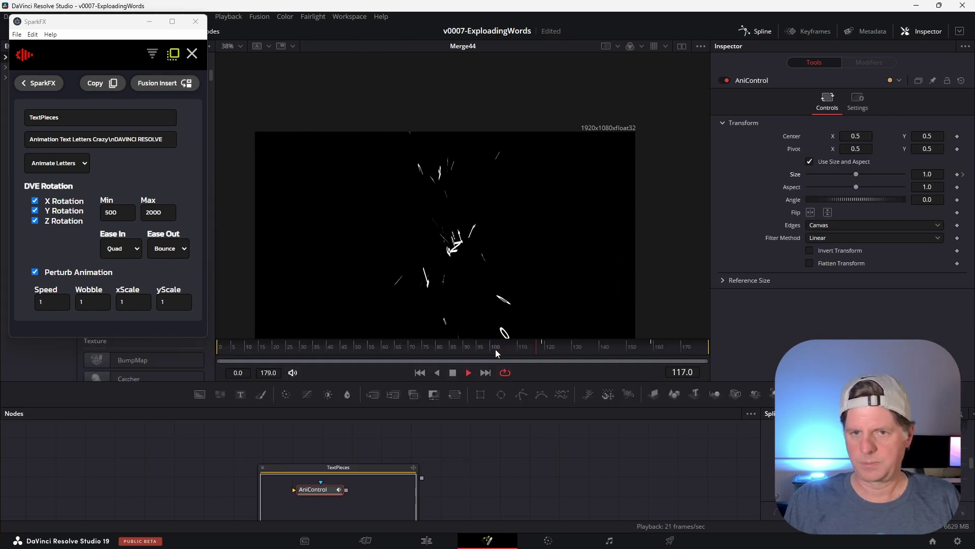
- Switch the TextPieces SparkFX mode to Animate Words
{"action": "key", "text": "space"}
{"action": "left_click_drag", "start_coordinate": [366, 465], "coordinate": [360, 456]}
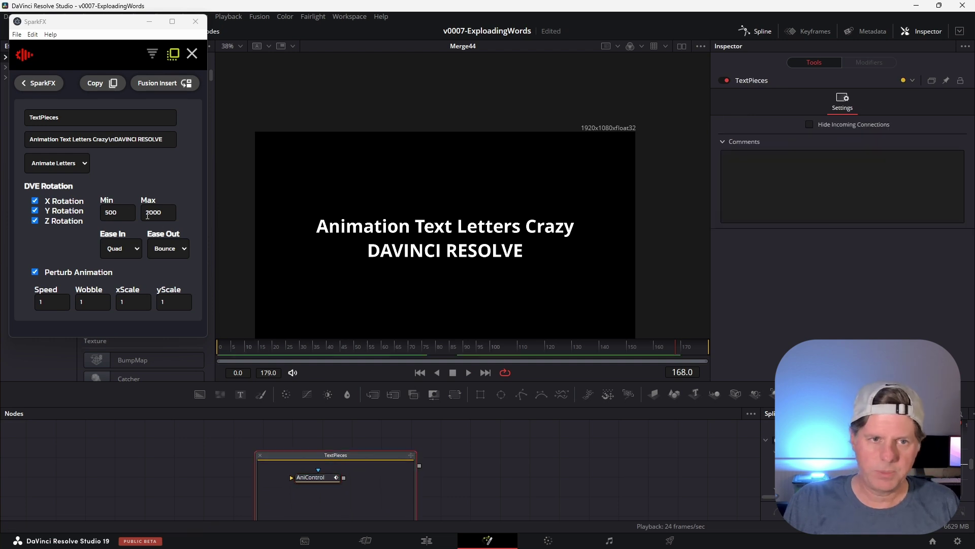
{"action": "left_click", "coordinate": [80, 167]}
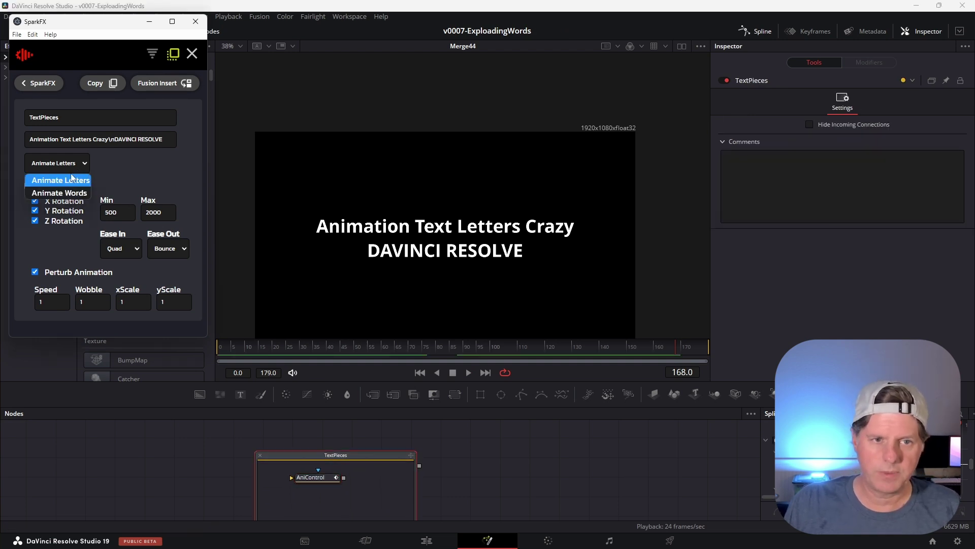
{"action": "left_click", "coordinate": [66, 194]}
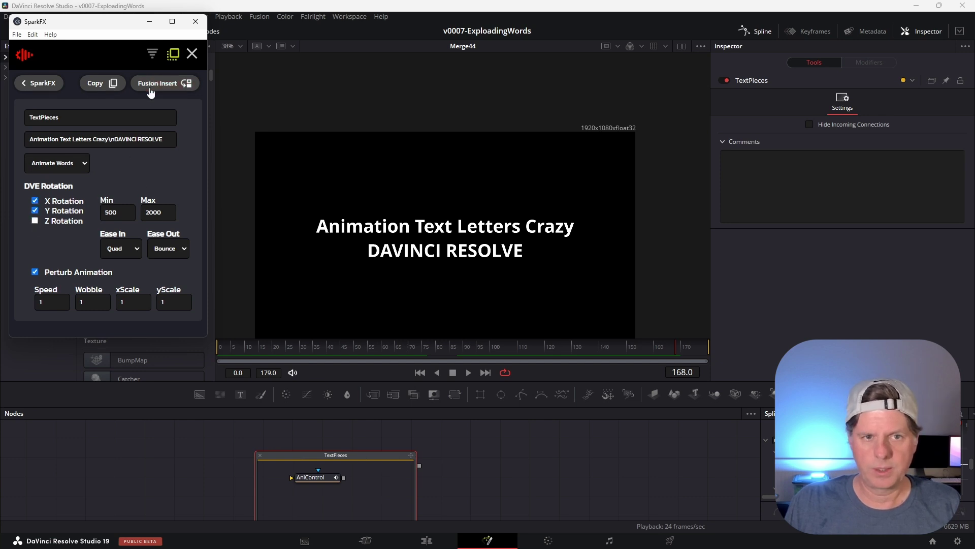
{"action": "left_click", "coordinate": [259, 455]}
- Insert the new TextPieces comp into Fusion and stop playback
{"action": "left_click", "coordinate": [162, 83]}
{"action": "left_click", "coordinate": [468, 373]}
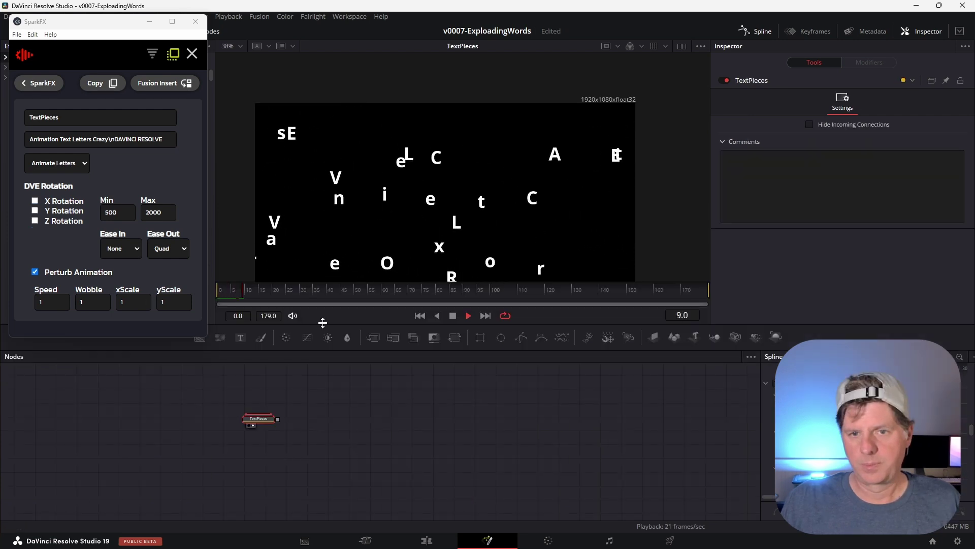
{"action": "key", "text": "space"}
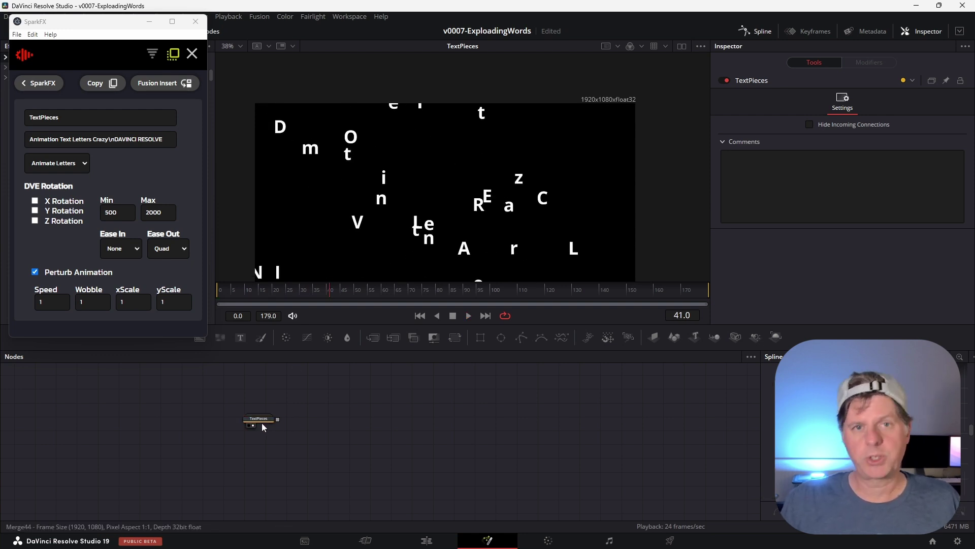
- Open up the TextPieces group node to reveal its per-letter tools
{"action": "mouse_move", "coordinate": [261, 422]}
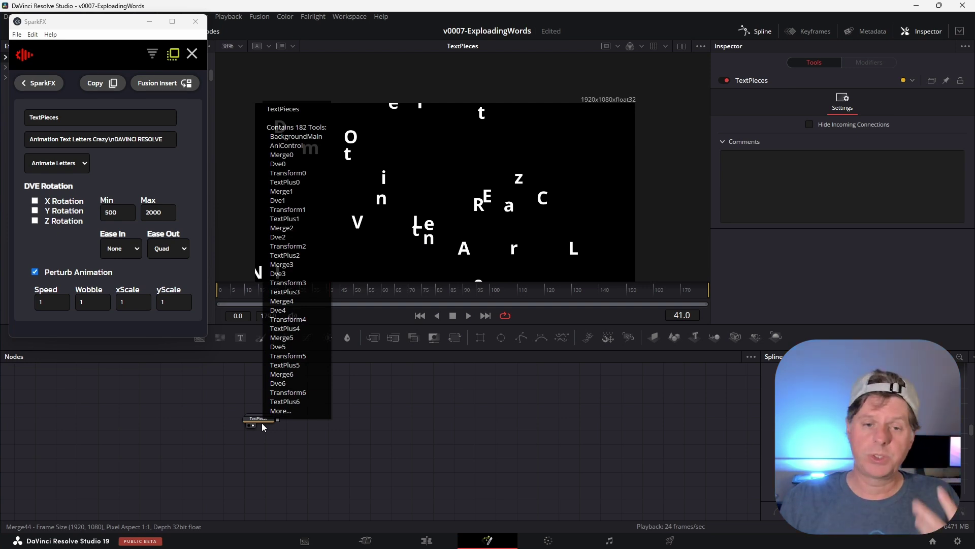
{"action": "double_click", "coordinate": [261, 423]}
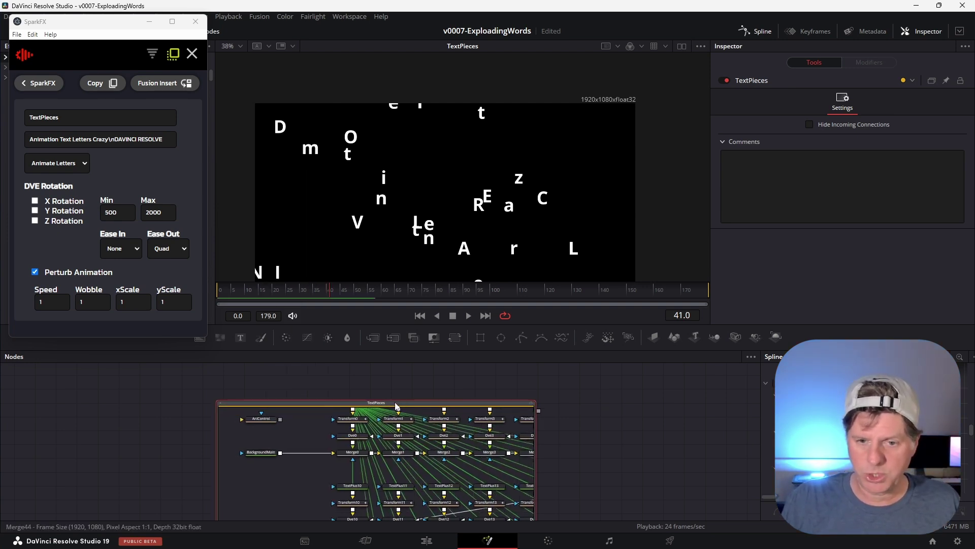
{"action": "right_click", "coordinate": [397, 405]}
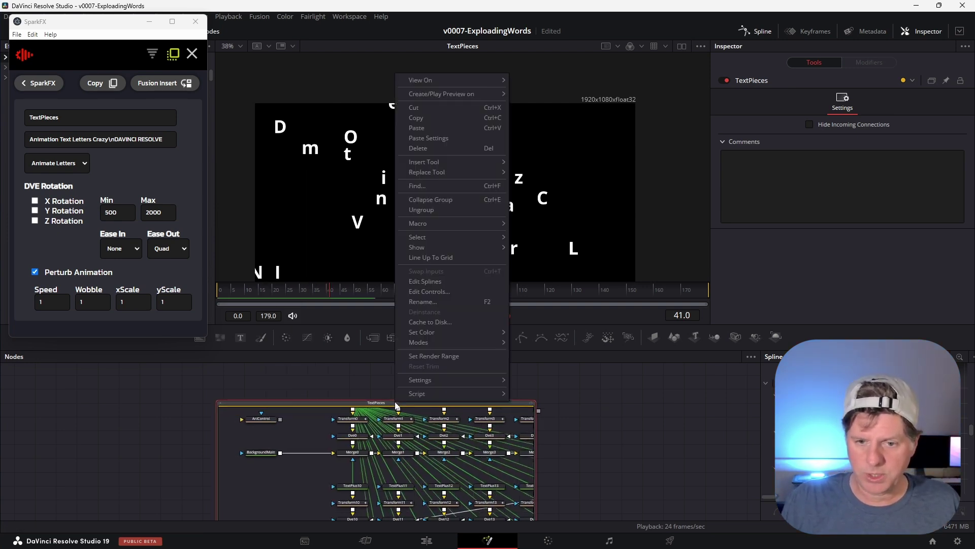
- Ungroup the TextPieces nodes, raise AniControl's Size to 0.95 and preview the scattered letters
{"action": "left_click", "coordinate": [426, 209]}
{"action": "scroll", "coordinate": [260, 457], "scroll_direction": "up", "scroll_amount": 5}
{"action": "left_click", "coordinate": [248, 442]}
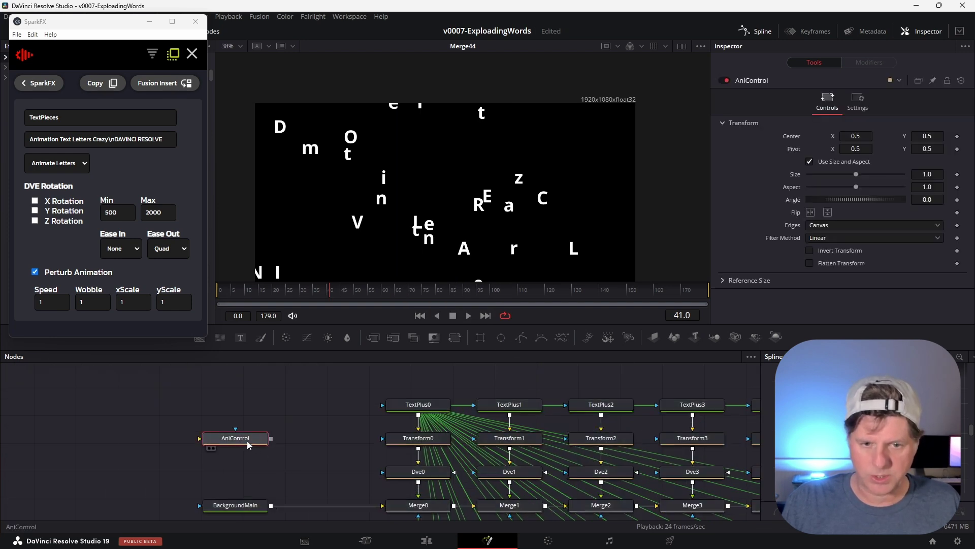
{"action": "left_click_drag", "start_coordinate": [241, 444], "coordinate": [241, 443]}
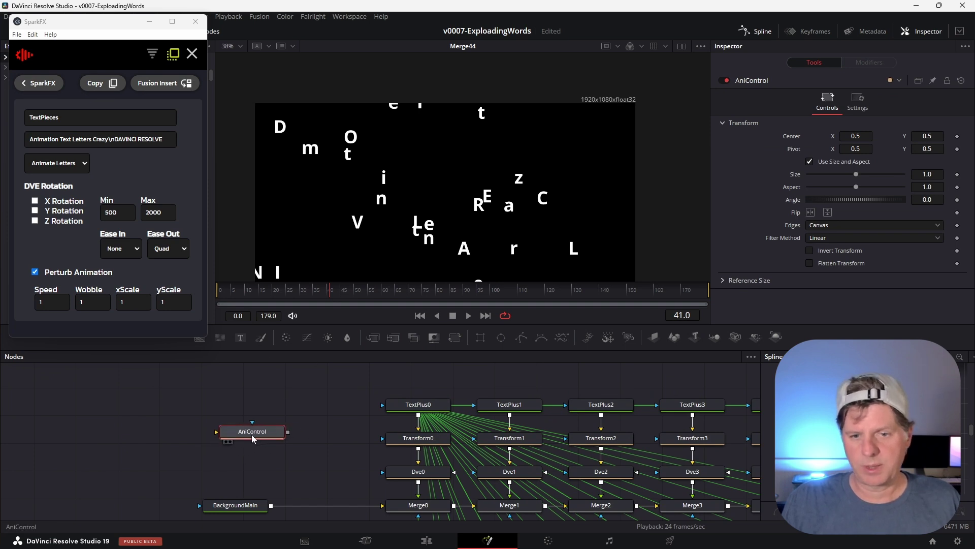
{"action": "left_click_drag", "start_coordinate": [854, 175], "coordinate": [821, 179]}
{"action": "key", "text": "space"}
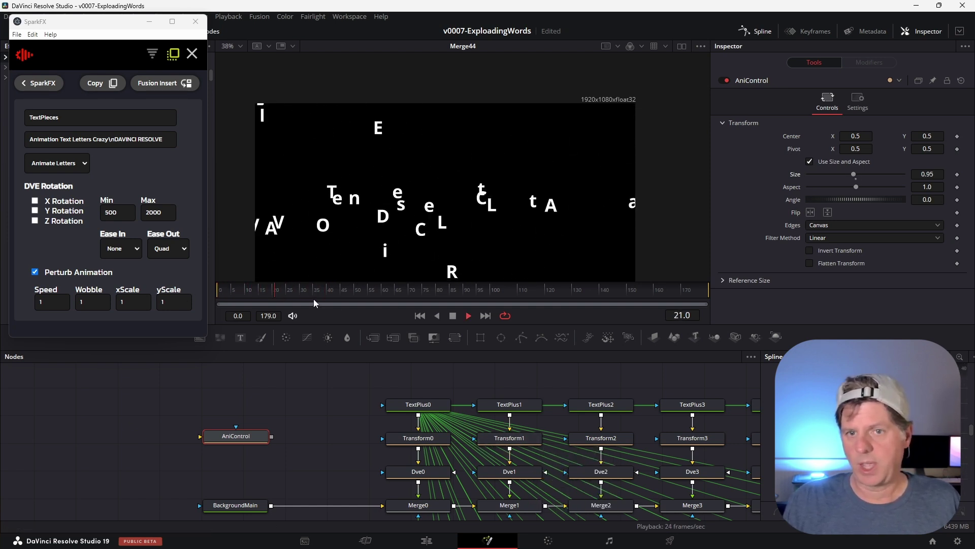
- Keyframe AniControl Size 0 then 1.0 at the start and 0 at frame 179, then preview it
{"action": "key", "text": "space"}
{"action": "left_click", "coordinate": [252, 435]}
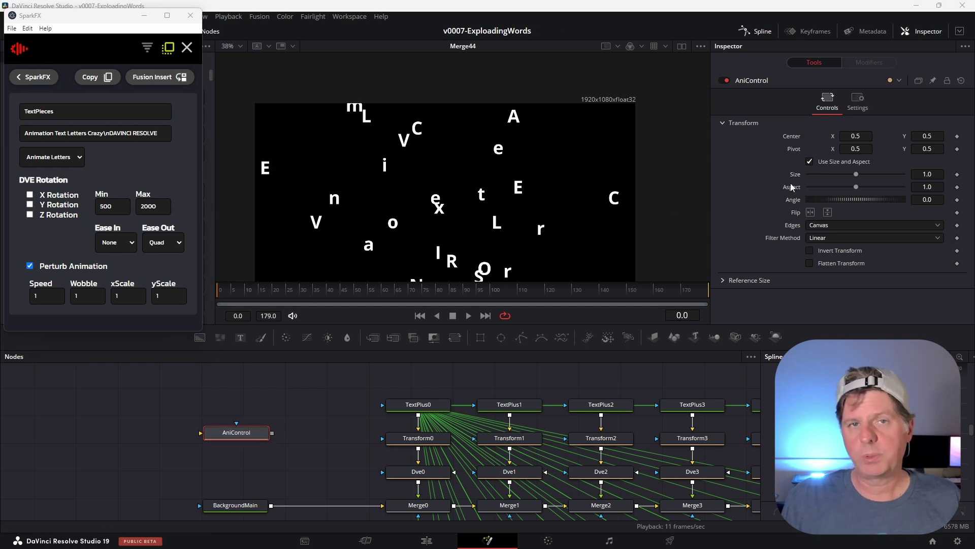
{"action": "left_click_drag", "start_coordinate": [855, 173], "coordinate": [805, 178]}
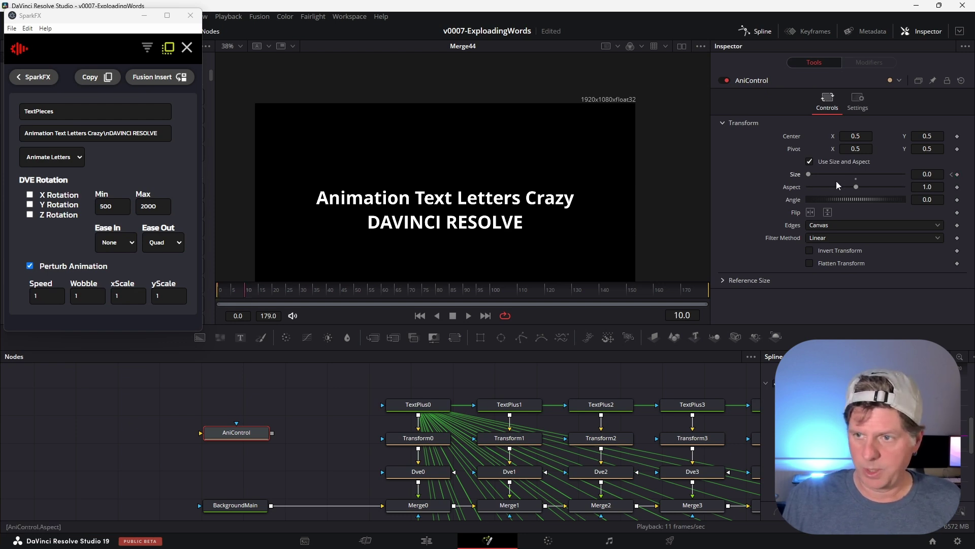
{"action": "left_click", "coordinate": [858, 177]}
{"action": "left_click_drag", "start_coordinate": [584, 290], "coordinate": [630, 294]}
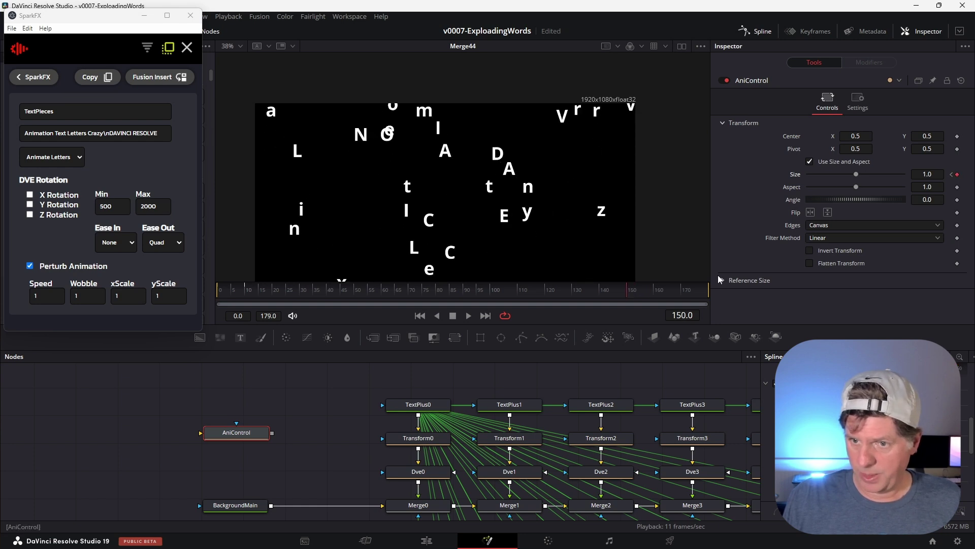
{"action": "mouse_move", "coordinate": [703, 289]}
{"action": "left_mouse_down"}
{"action": "mouse_move", "coordinate": [694, 291]}
{"action": "mouse_move", "coordinate": [715, 296]}
{"action": "left_mouse_up"}
{"action": "left_click_drag", "start_coordinate": [855, 176], "coordinate": [796, 182]}
{"action": "key", "text": "space"}
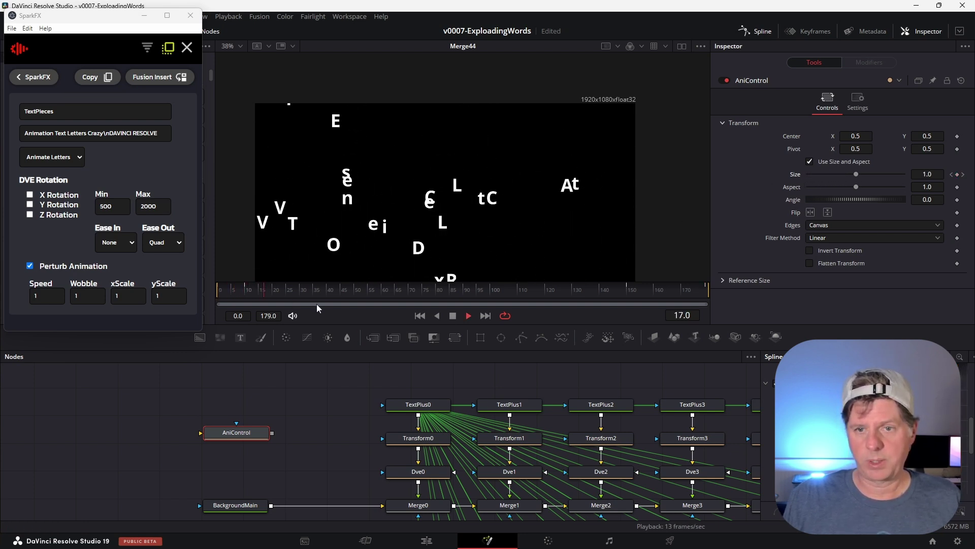
{"action": "left_click", "coordinate": [560, 290]}
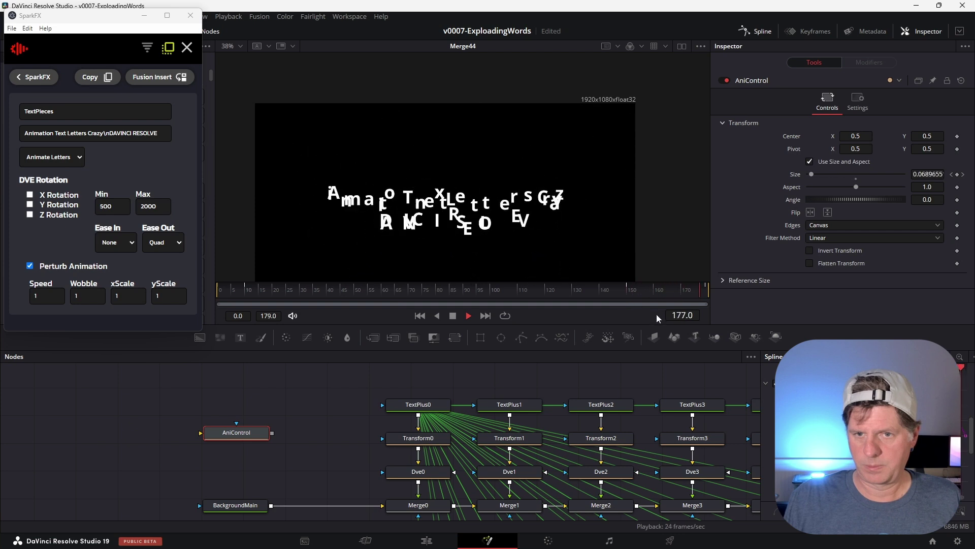
{"action": "key", "text": "space"}
- Fit the Size curve in the Spline editor and smooth all its keyframes
{"action": "left_click_drag", "start_coordinate": [760, 406], "coordinate": [544, 407]}
{"action": "left_click", "coordinate": [783, 356]}
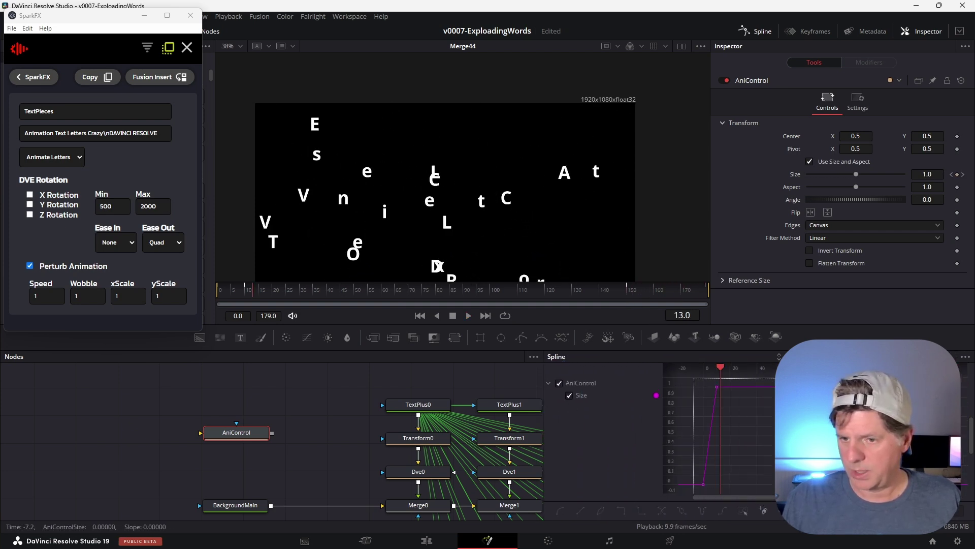
{"action": "key", "text": "ctrl+a"}
{"action": "key", "text": "shift+s"}
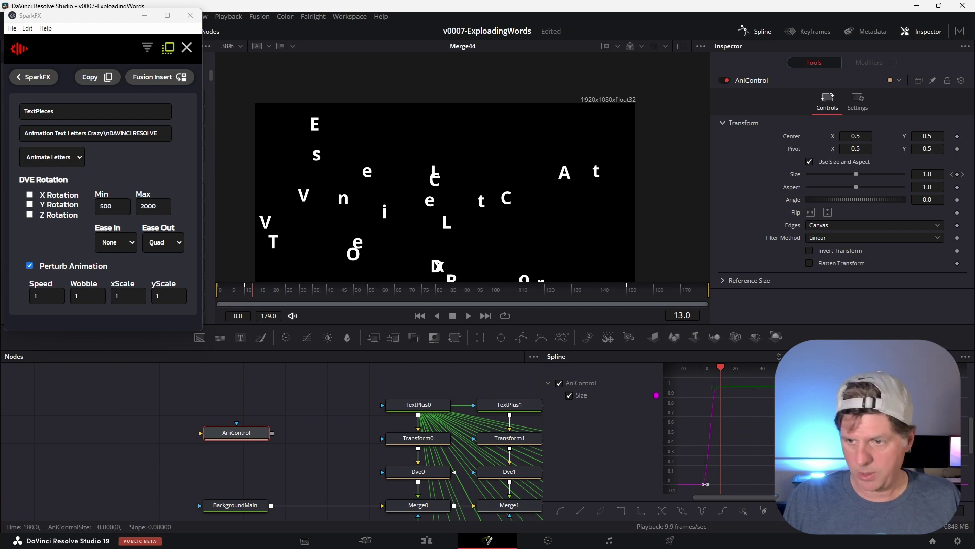